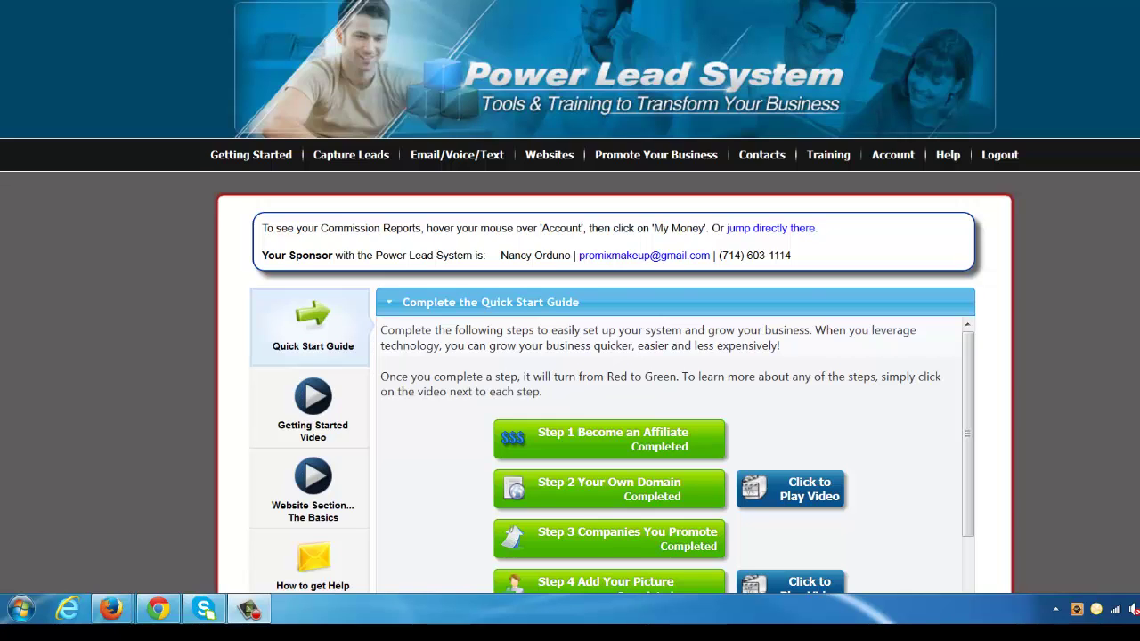
Open the Enter My Personal Leads page in a new browser tab and try to load a prospects web address
key("alt+Tab")
key("ctrl+t")
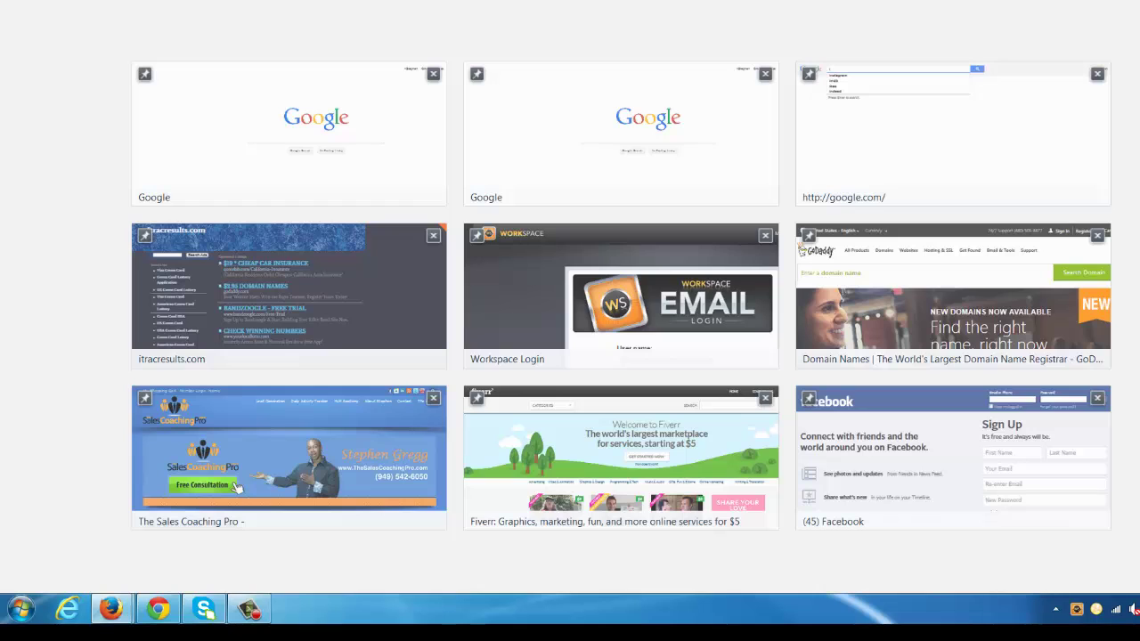
type("l")
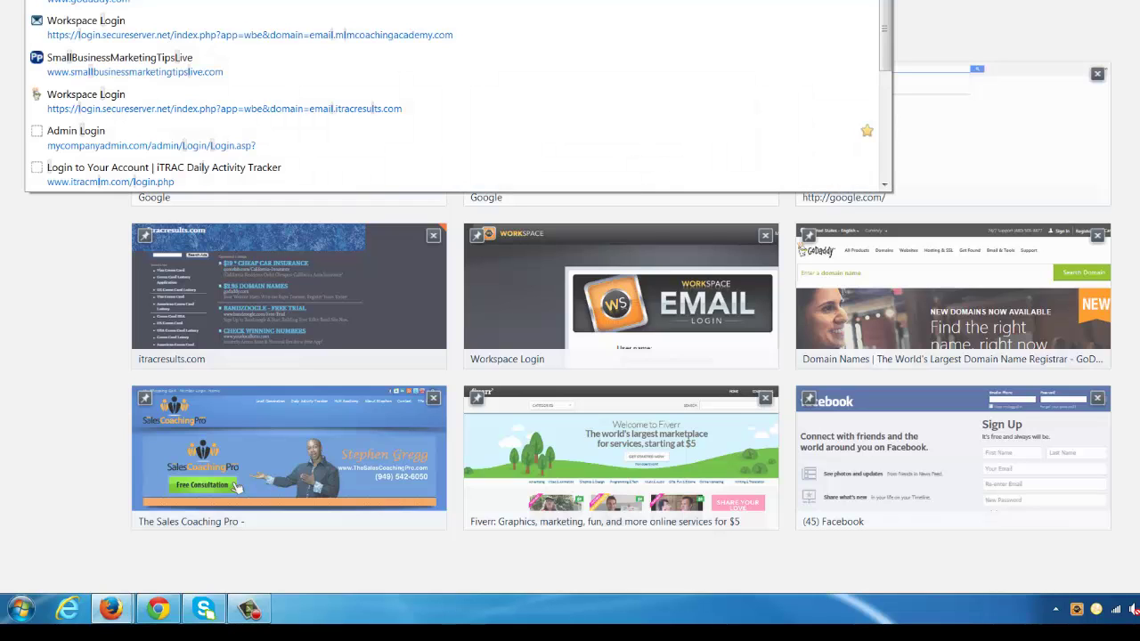
key("Return")
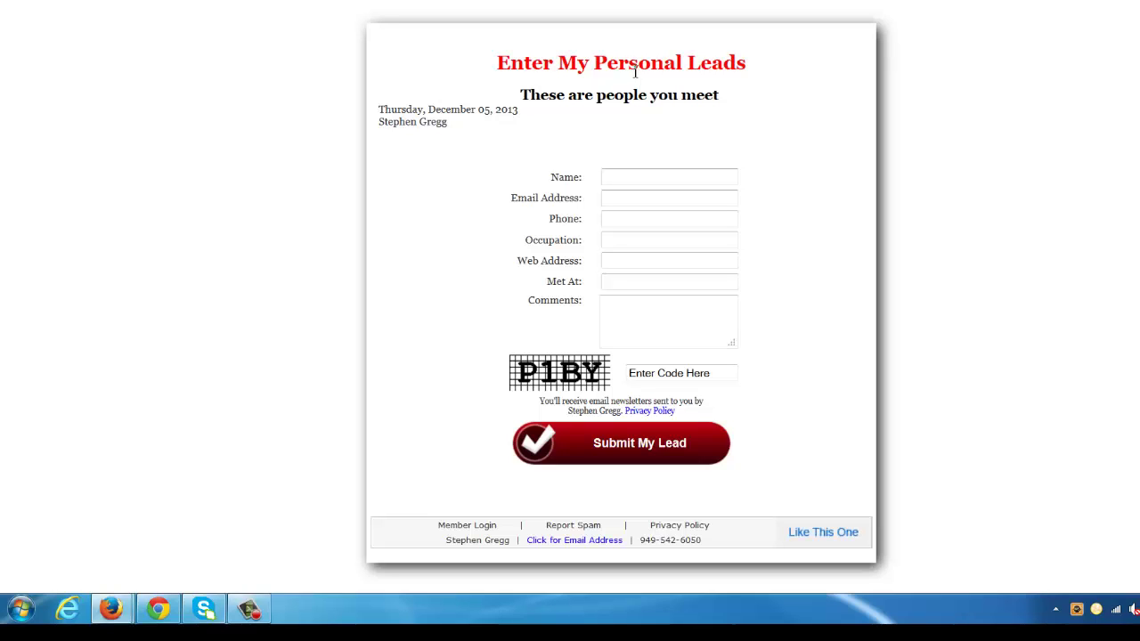
left_click(624, 173)
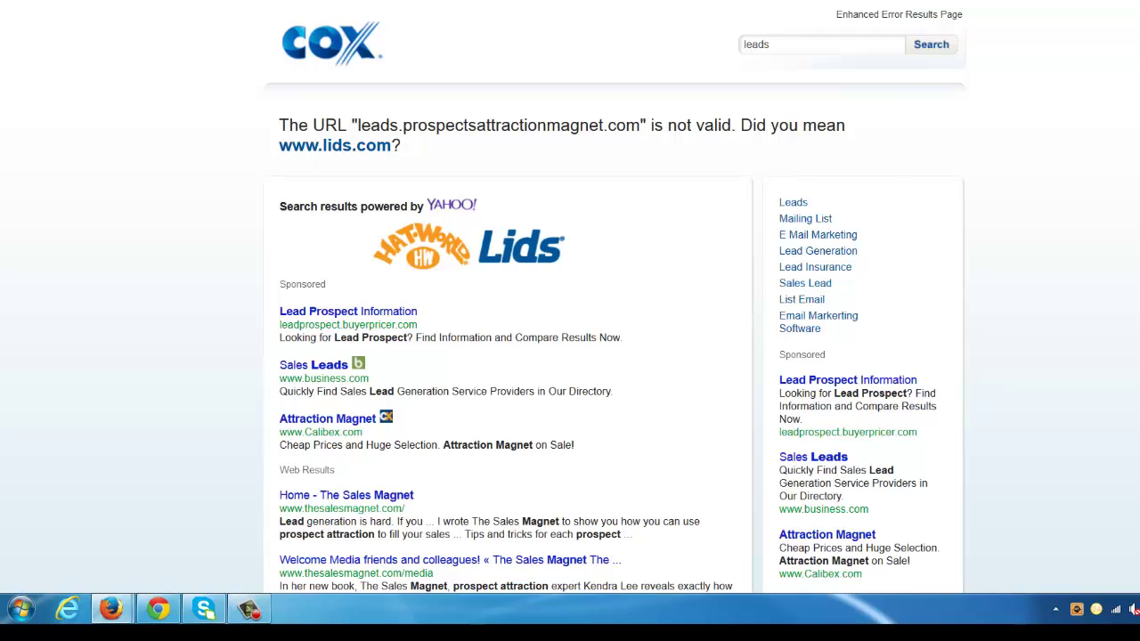
type("prosp")
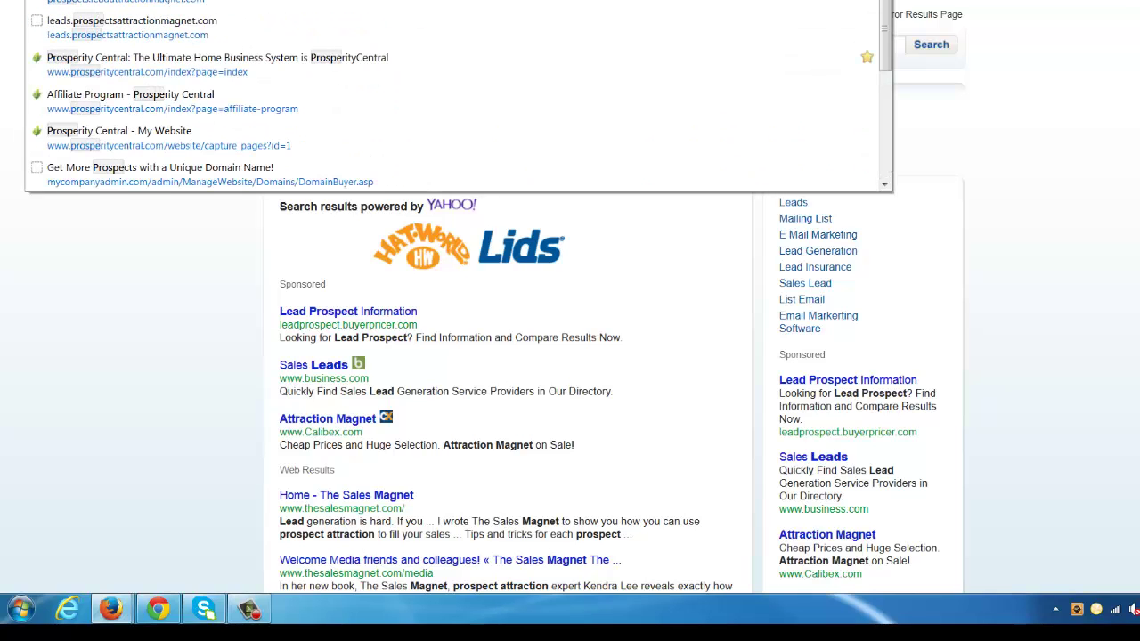
key("Return")
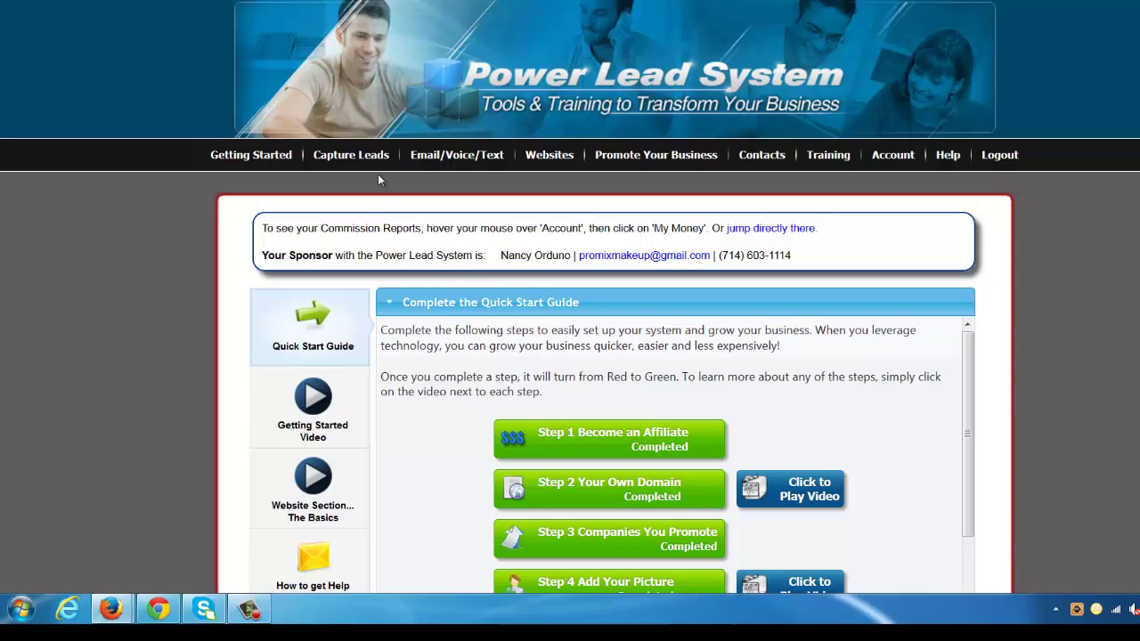
Start creating a lead capture web page that uses an opt-in form (survey)
mouse_move(367, 161)
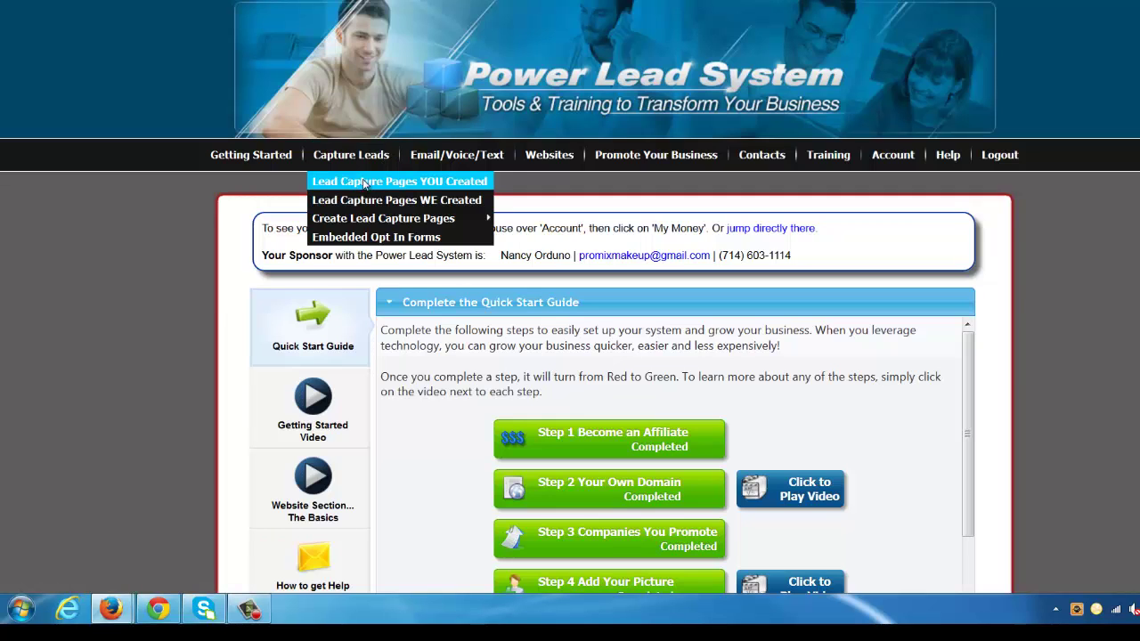
left_click(363, 181)
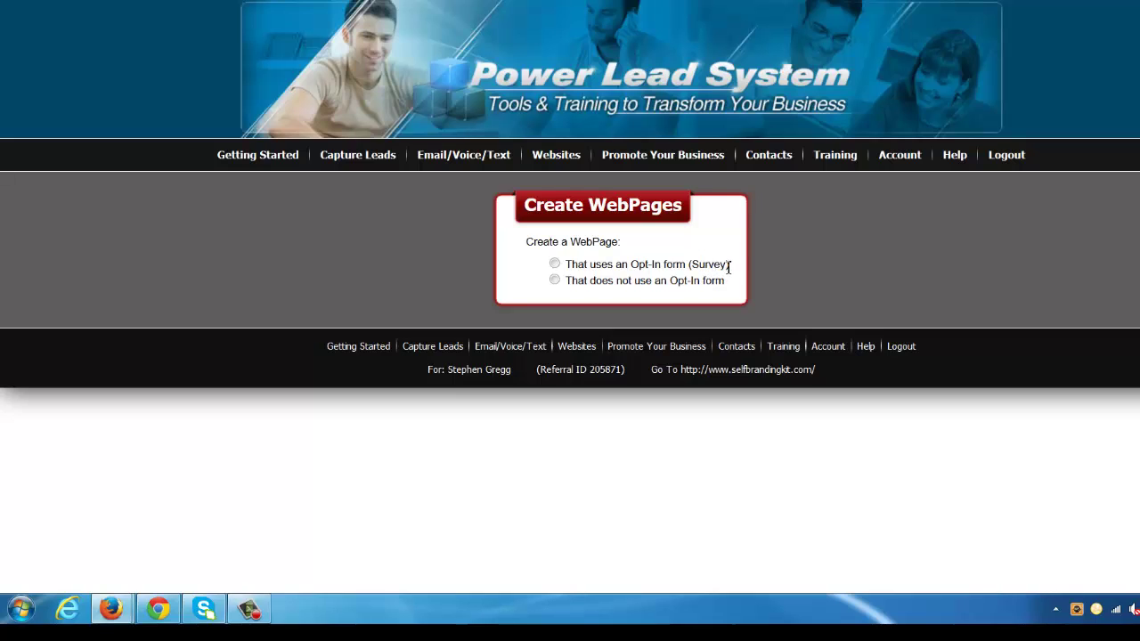
left_click_drag(729, 267, 690, 266)
left_click(555, 264)
Choose Option 1 of the Flexible Capture Page - Most Options template for the new lead capture page
scroll(666, 289, "down", 5)
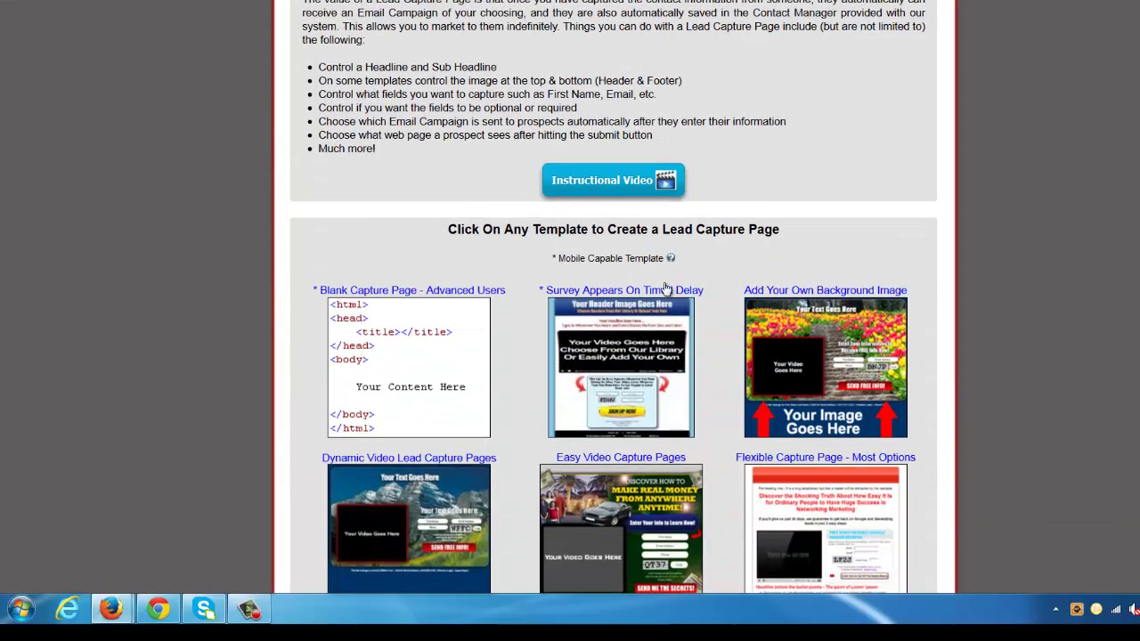
scroll(666, 288, "down", 4)
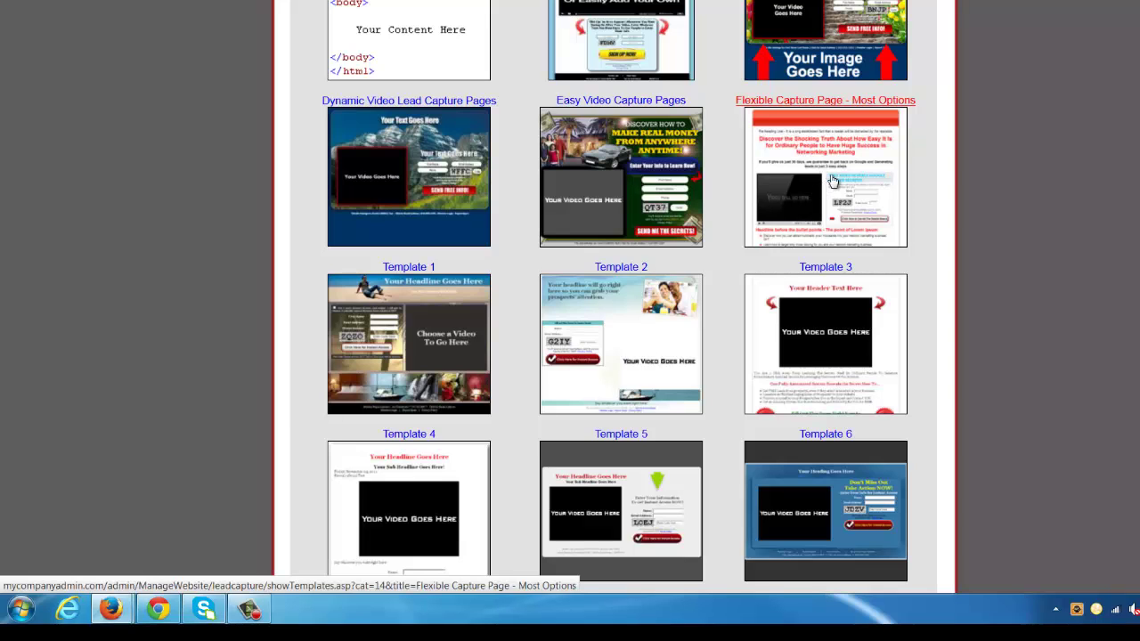
scroll(690, 367, "down", 2)
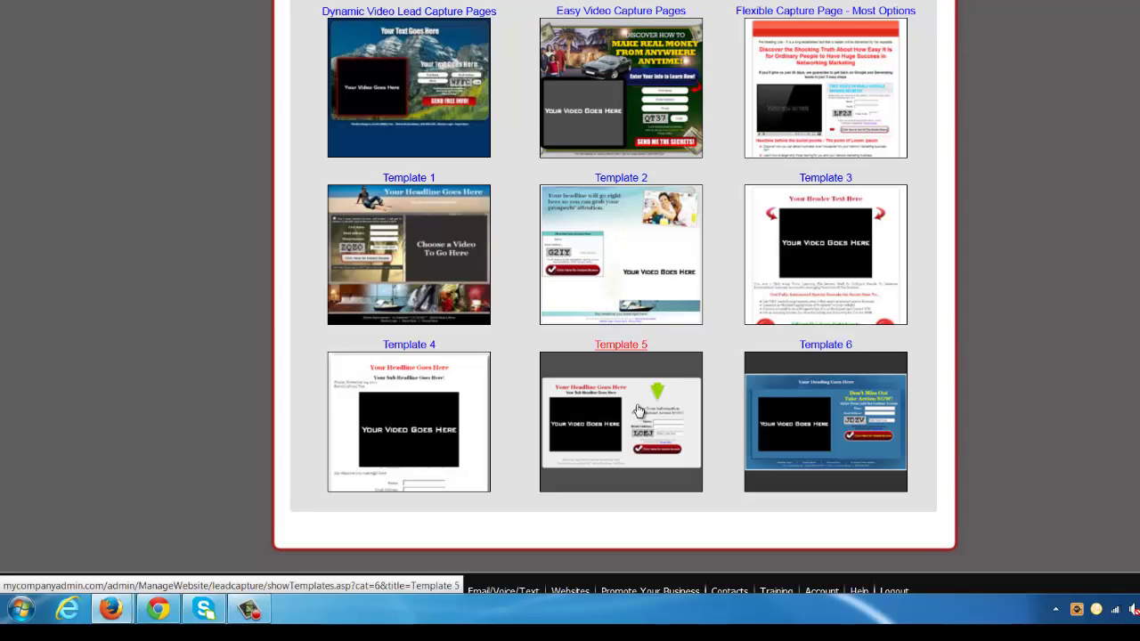
left_click(835, 108)
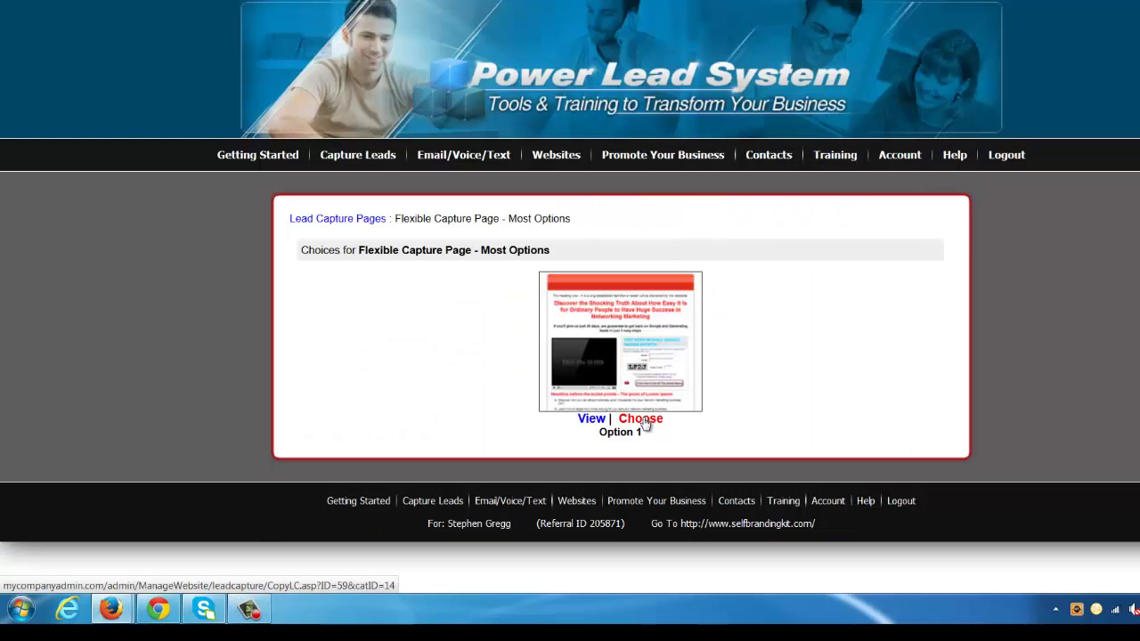
left_click(643, 420)
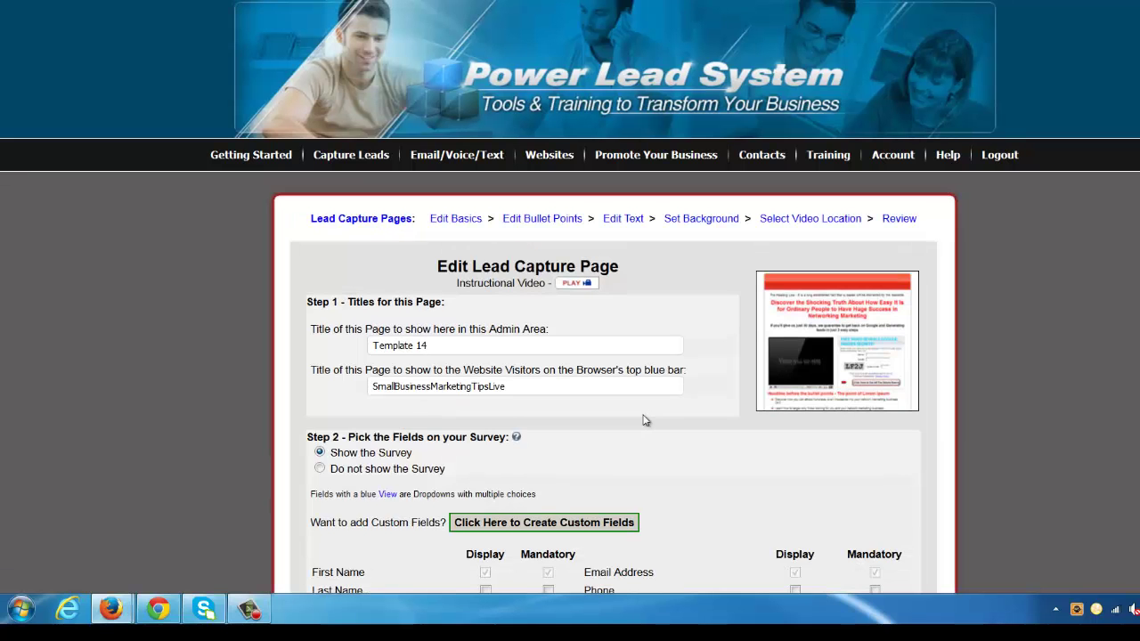
Set both the admin area title and the website visitors' browser title to "My Leads that are open"
left_click_drag(440, 334, 347, 334)
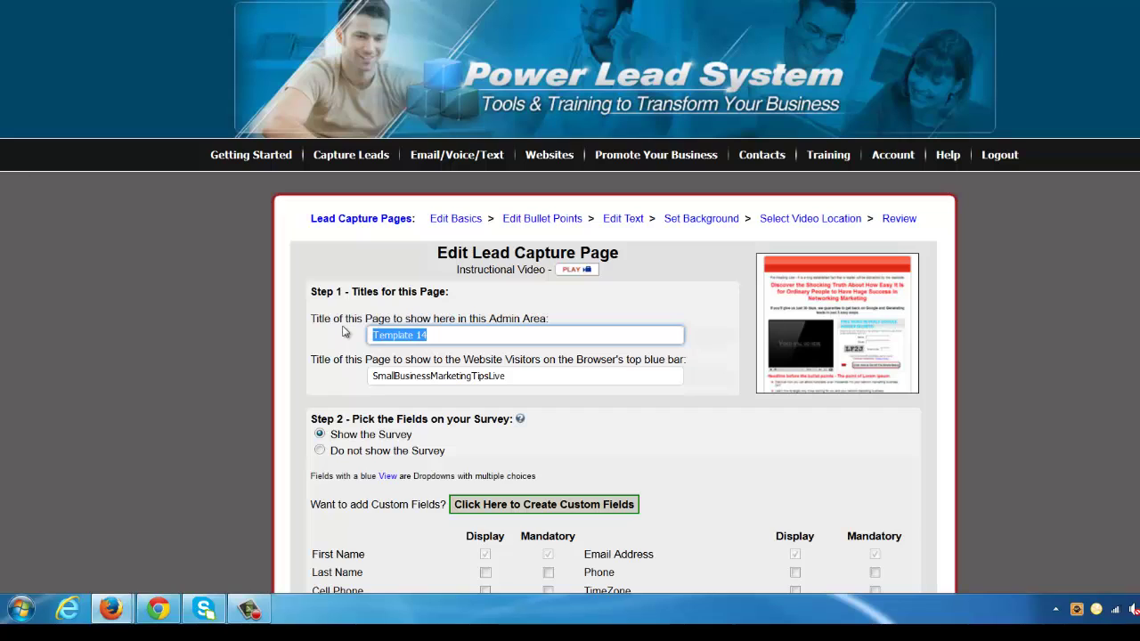
type("My Leads that are open")
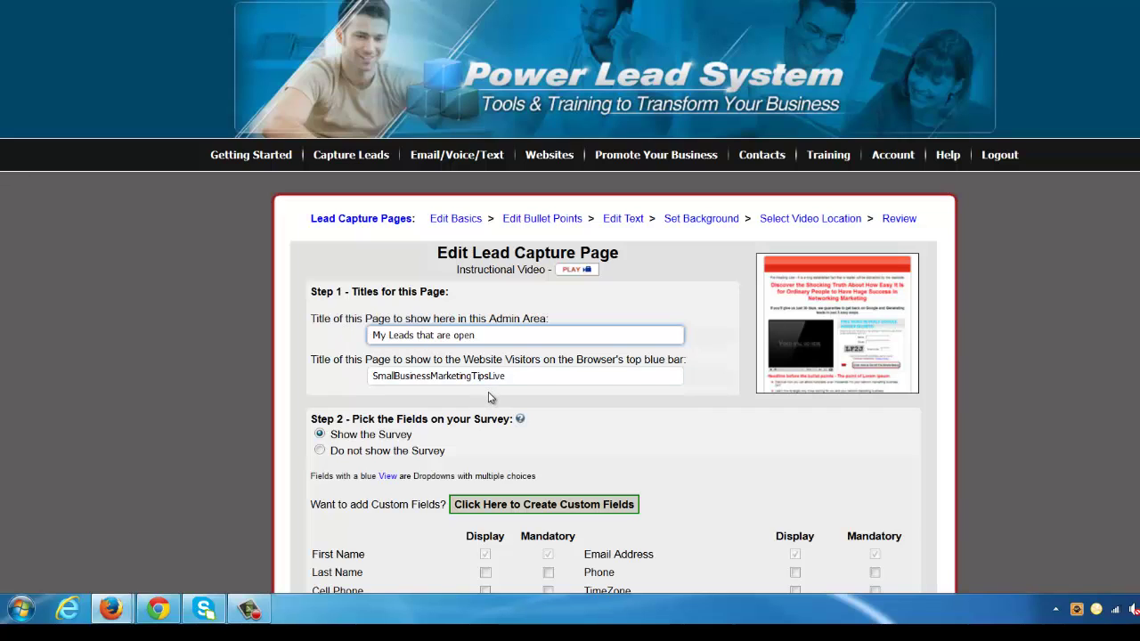
left_click_drag(496, 332, 361, 330)
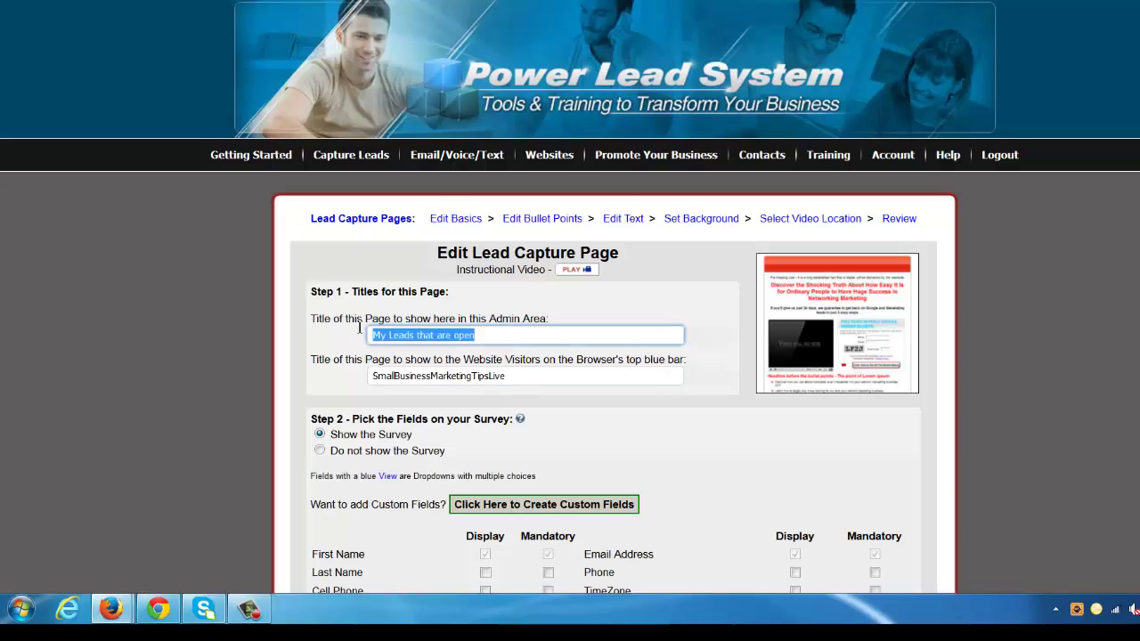
right_click(390, 334)
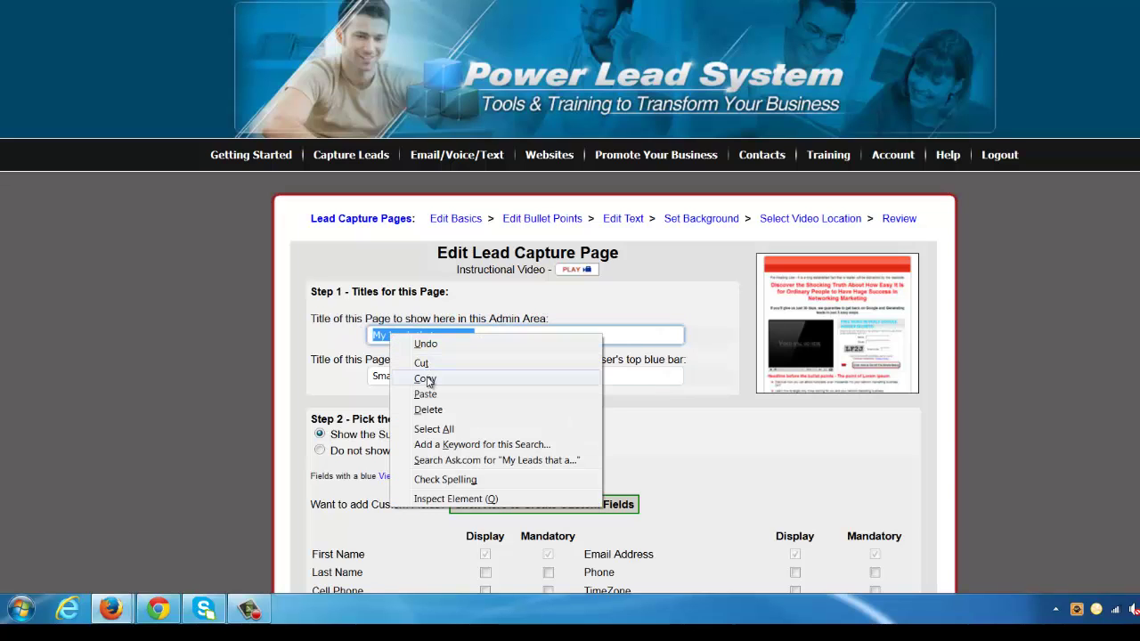
left_click(535, 384)
left_click(538, 379)
left_click_drag(506, 377, 372, 375)
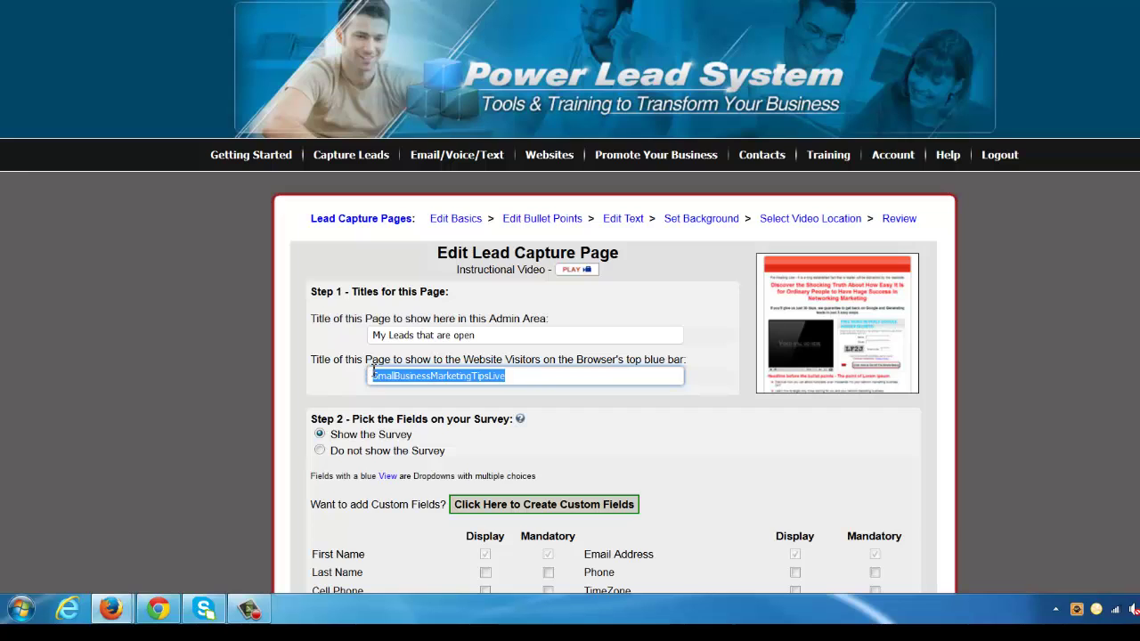
right_click(418, 381)
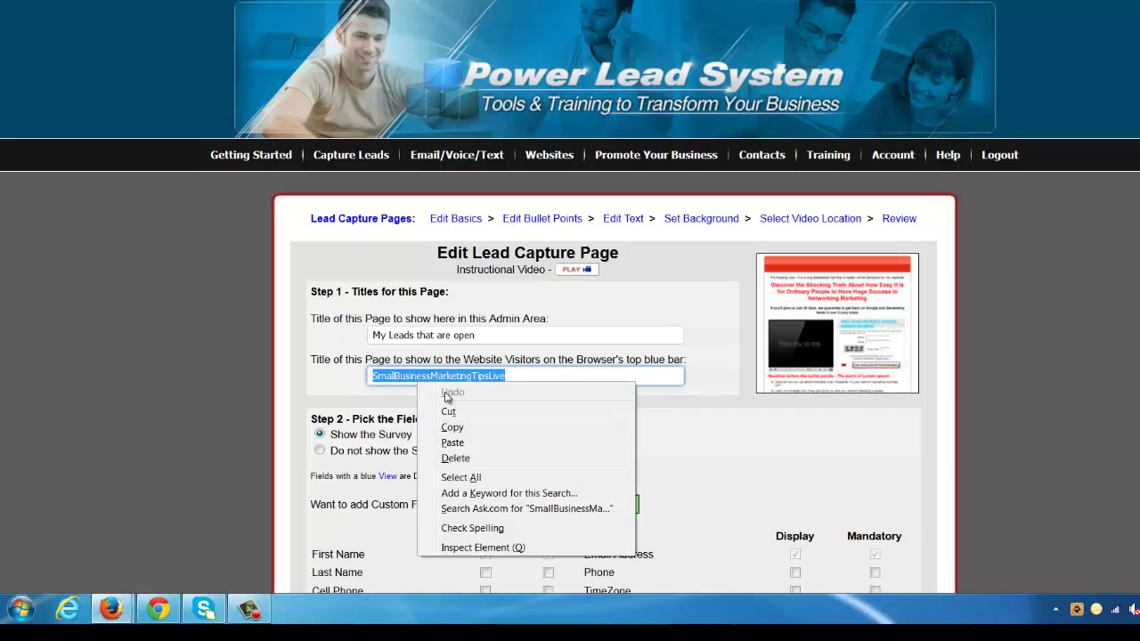
left_click(454, 438)
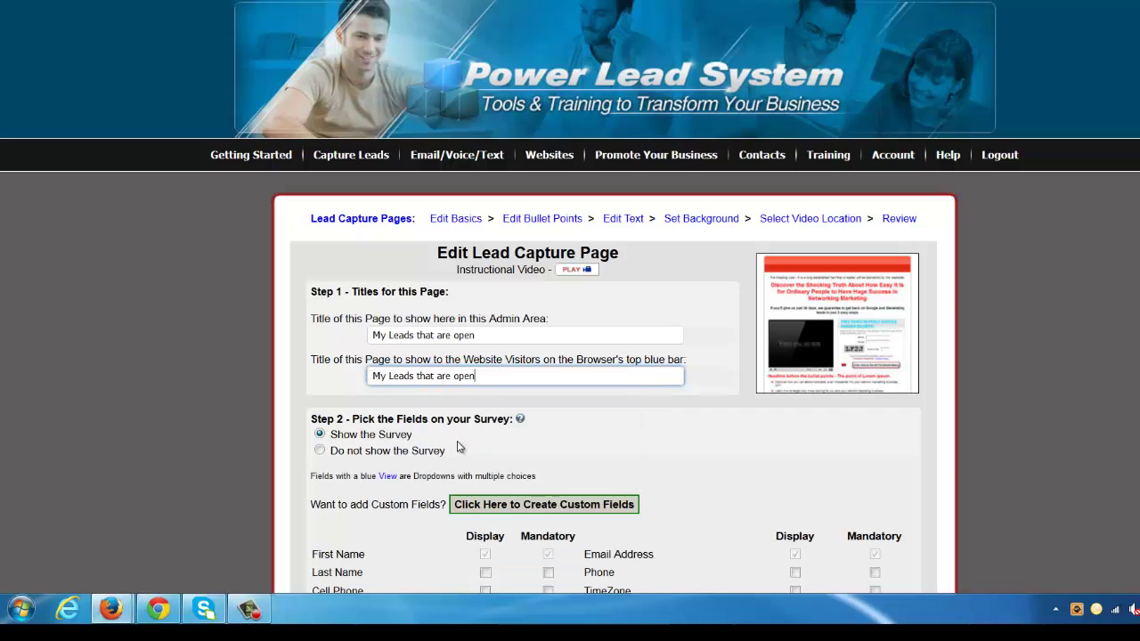
left_click(486, 397)
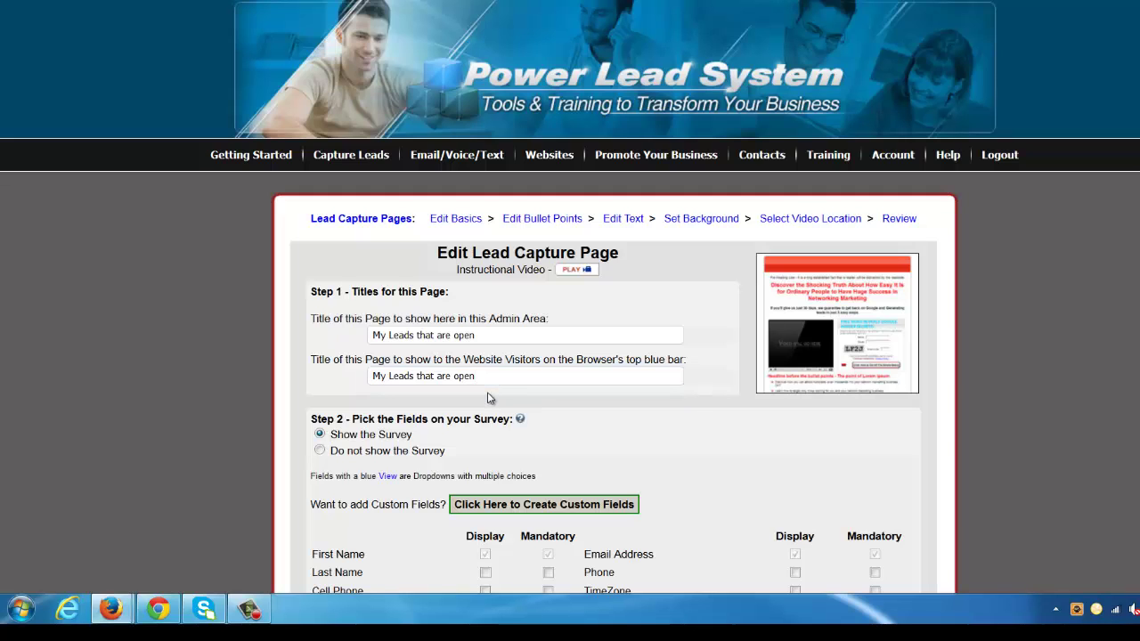
Review the fields available for the survey, including Enrolled By and Met At
scroll(495, 397, "down", 1)
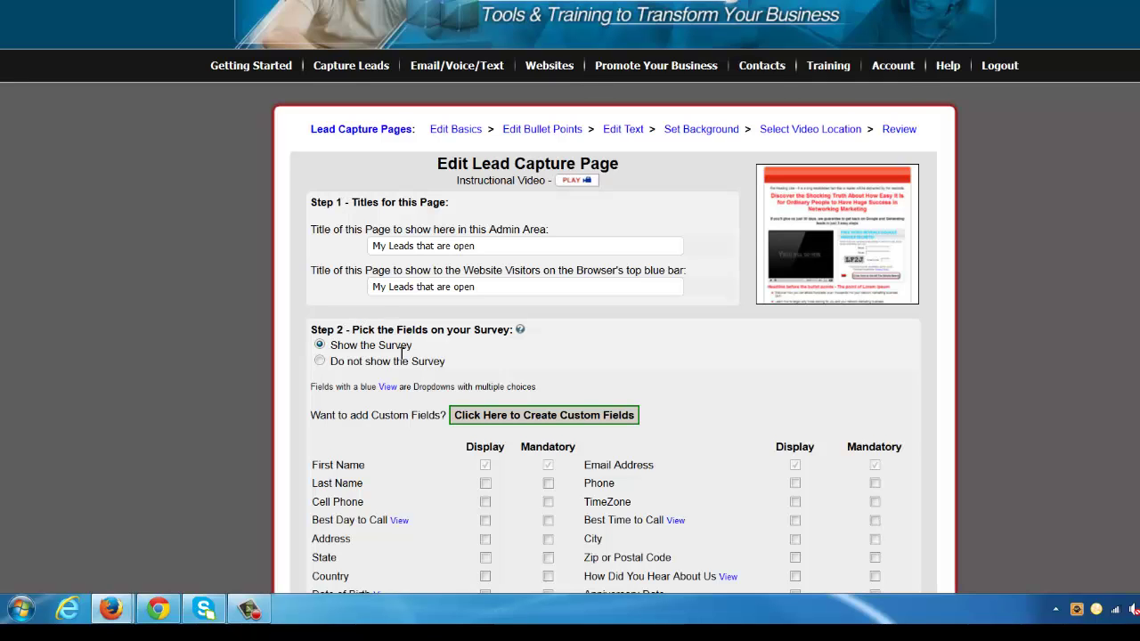
scroll(400, 356, "down", 2)
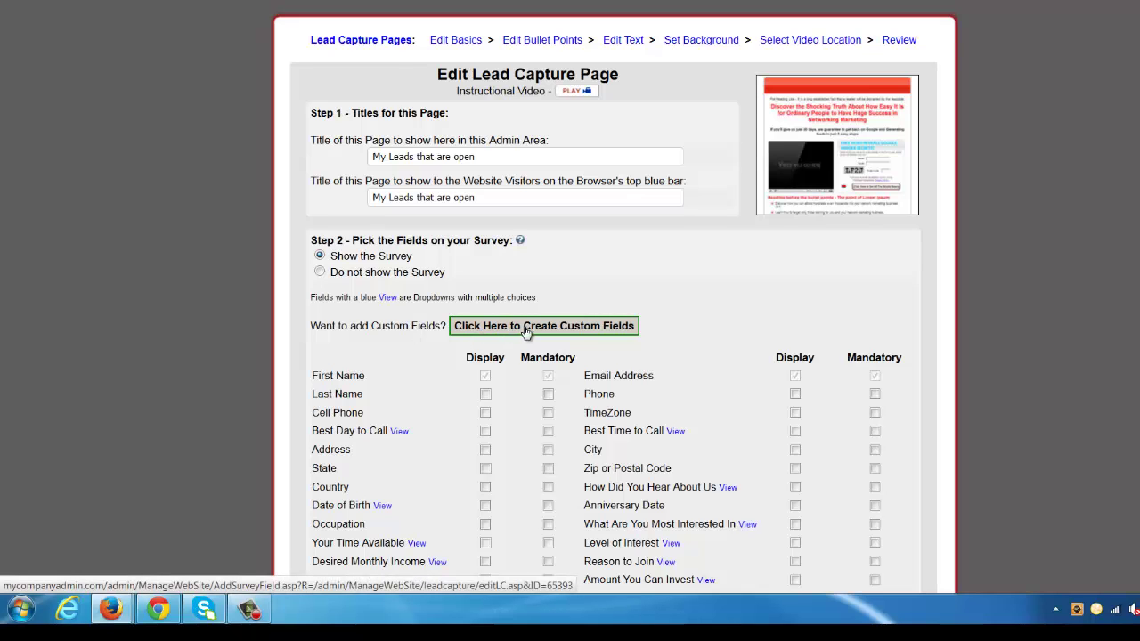
scroll(525, 329, "down", 2)
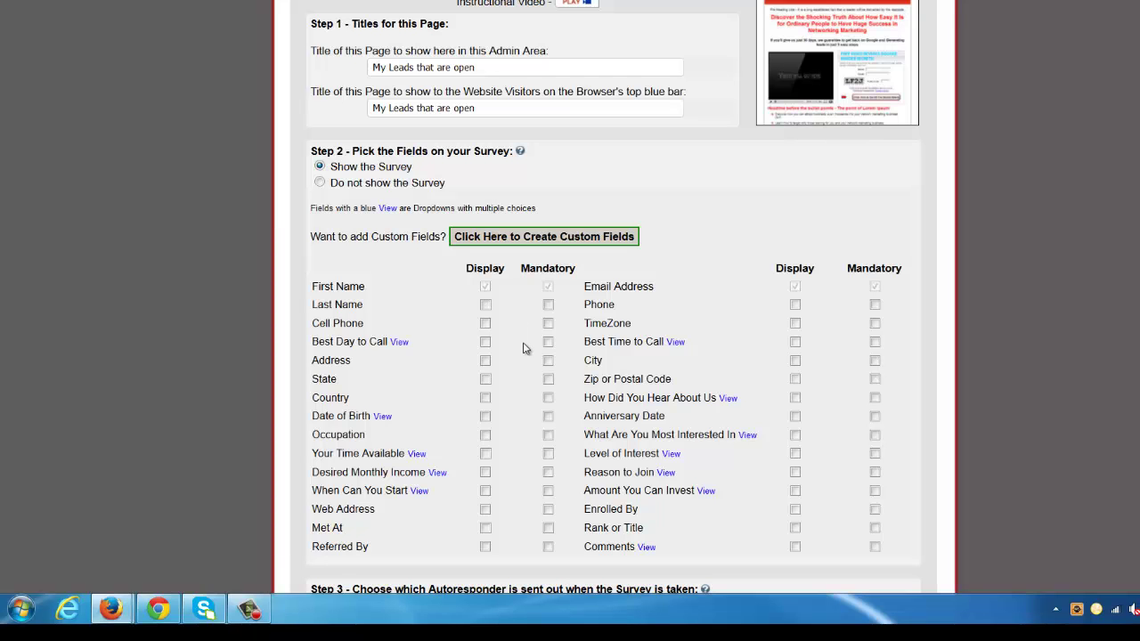
scroll(524, 348, "down", 2)
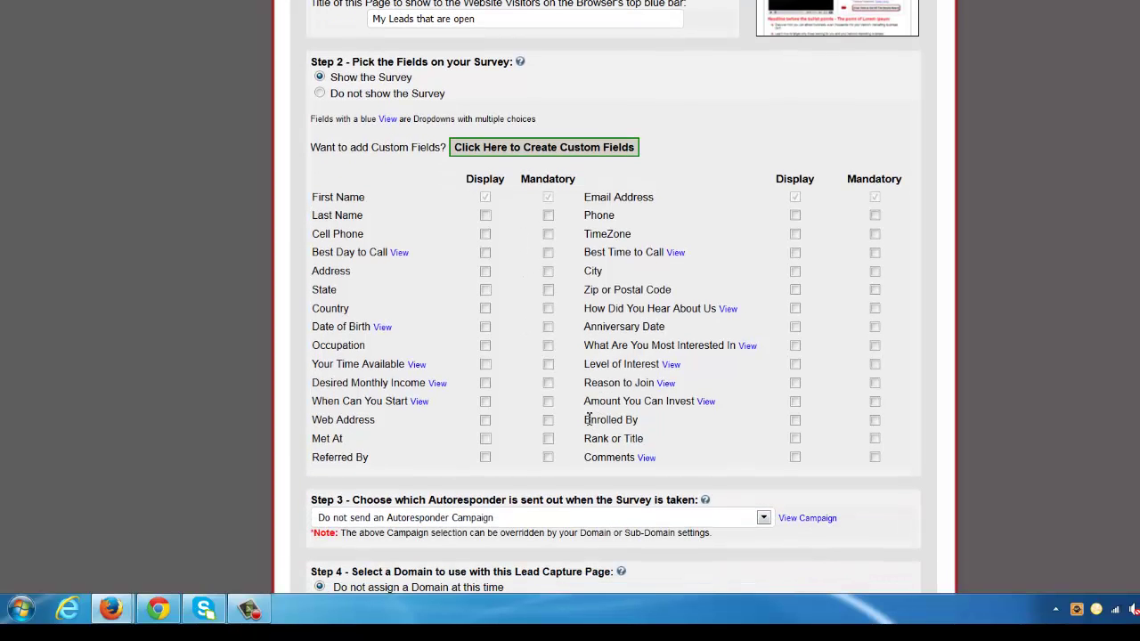
left_click_drag(587, 419, 639, 422)
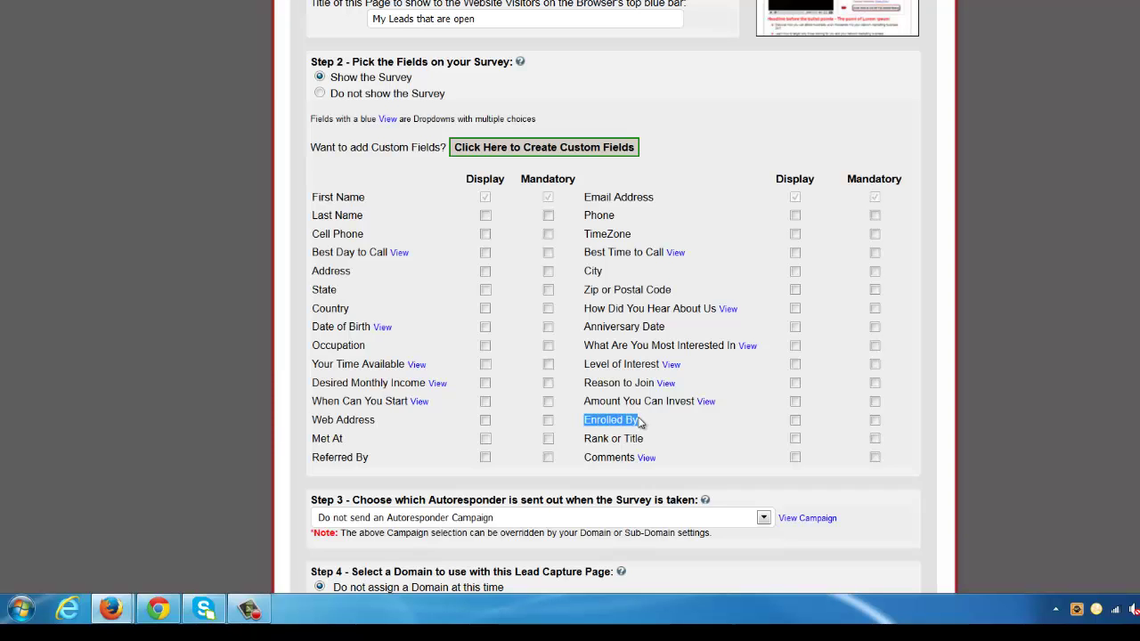
left_click(352, 440)
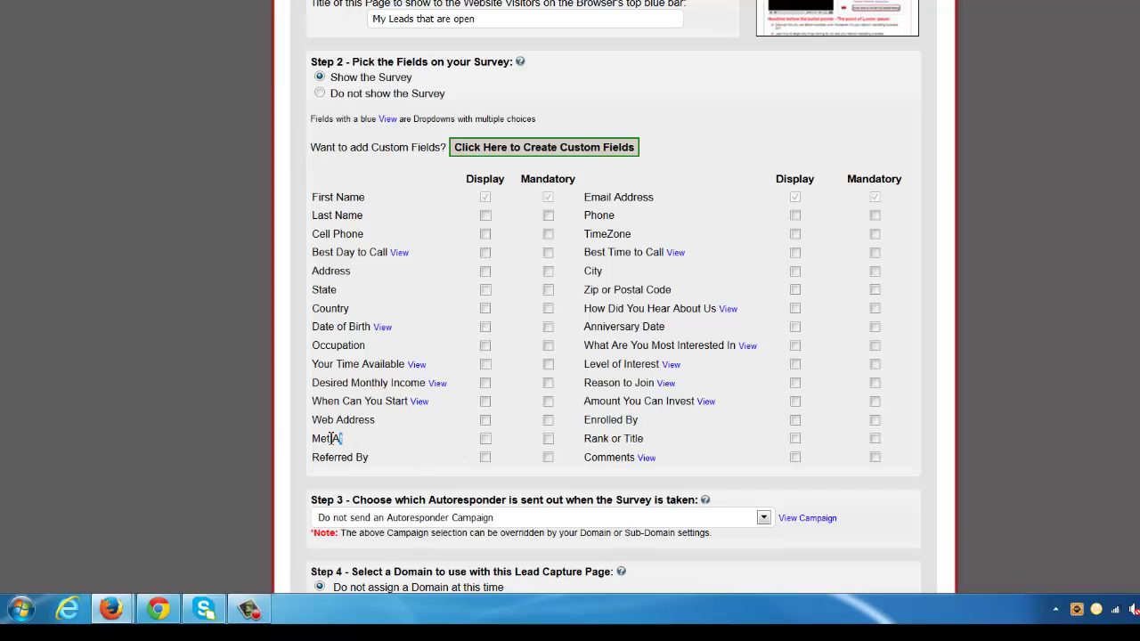
left_click_drag(339, 438, 313, 440)
left_click(316, 439)
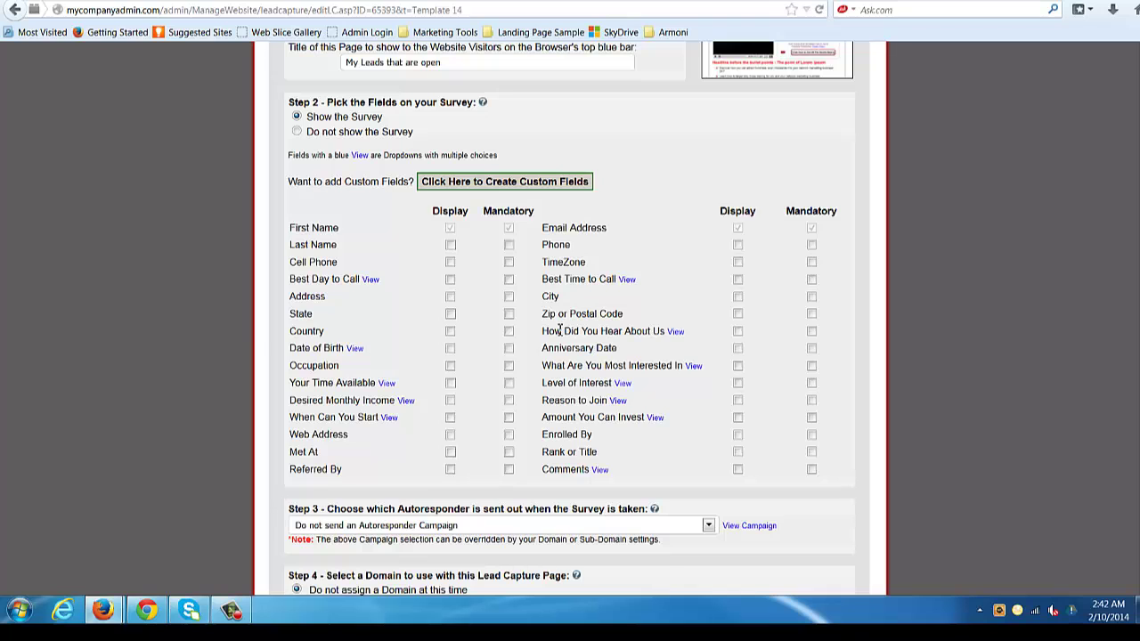
Display Last Name, State and Comments on the survey, and make Phone and Met At mandatory
scroll(559, 329, "down", 2)
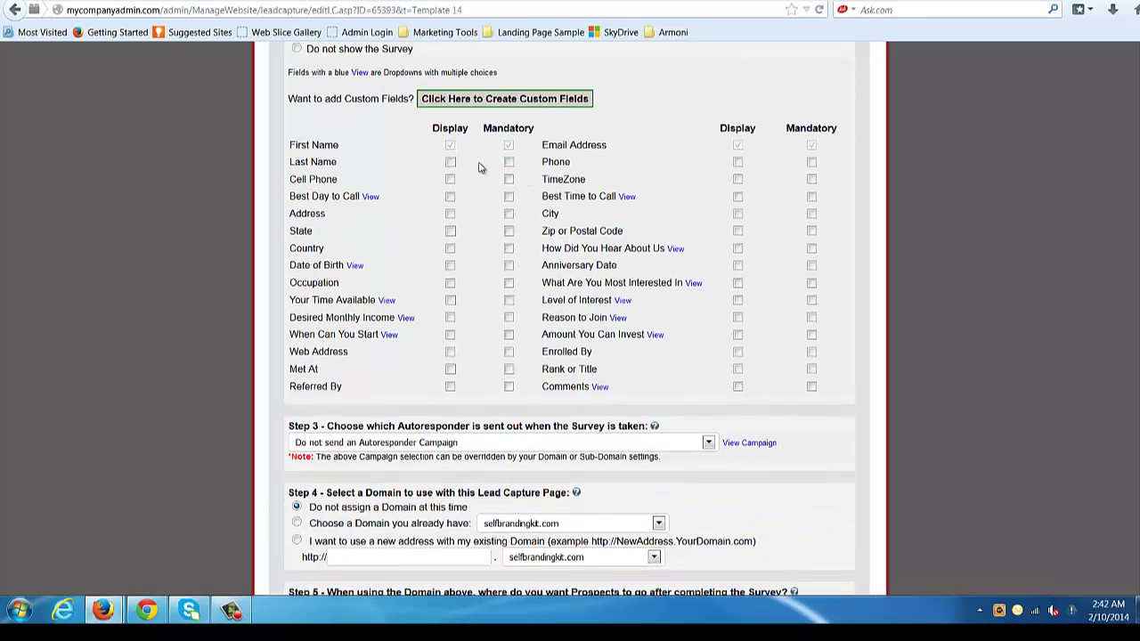
left_click(452, 162)
left_click(739, 166)
left_click(812, 163)
left_click(449, 369)
left_click(509, 370)
Look at the autoresponder campaign choices, keeping "Do not send an Autoresponder Campaign"
left_click(708, 442)
left_click(708, 443)
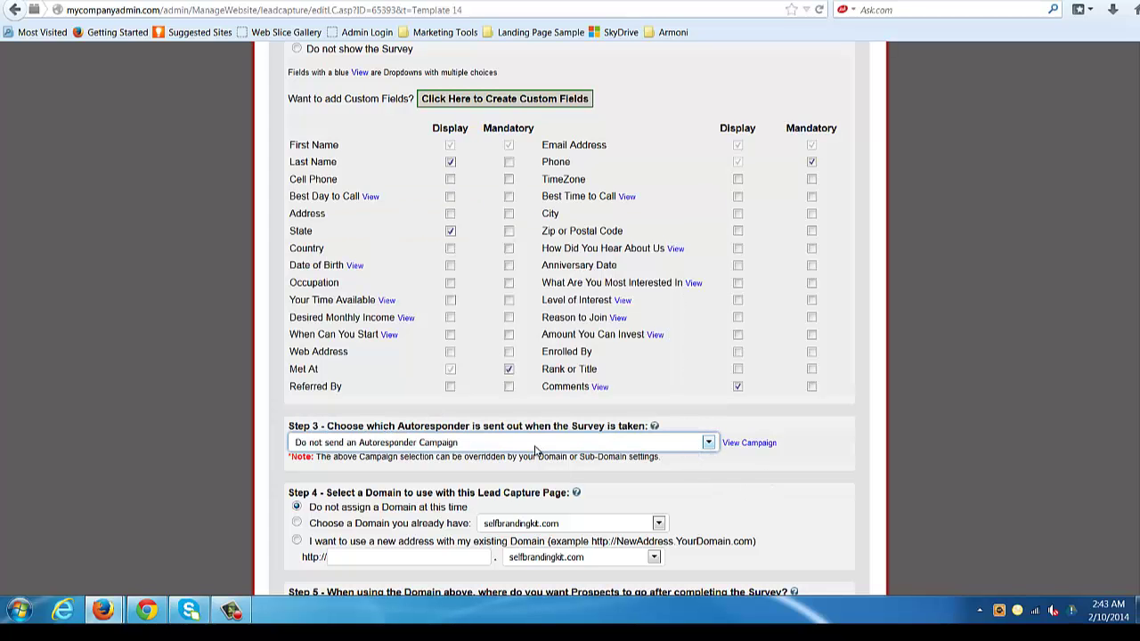
Look through the existing domains that can be assigned to this lead capture page
scroll(445, 445, "down", 2)
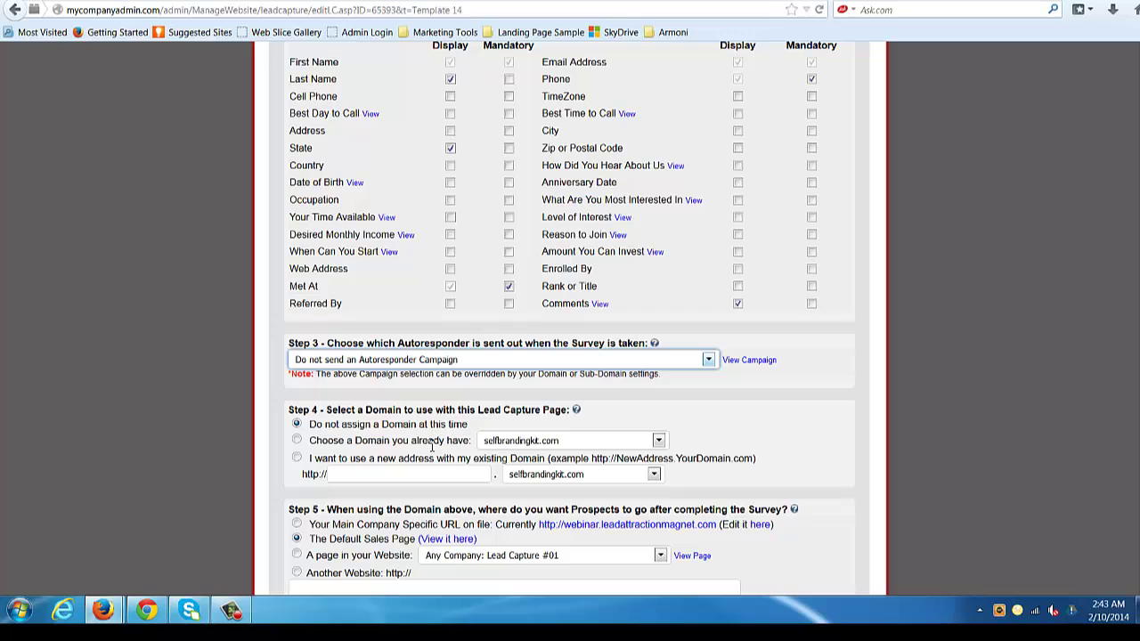
scroll(420, 454, "down", 2)
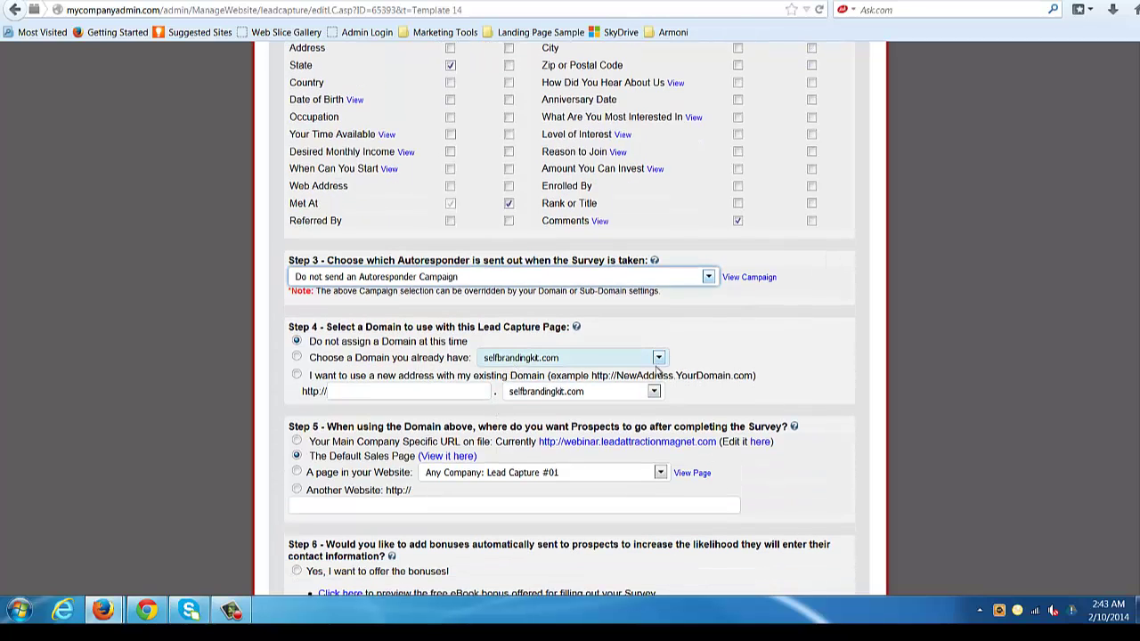
left_click(660, 358)
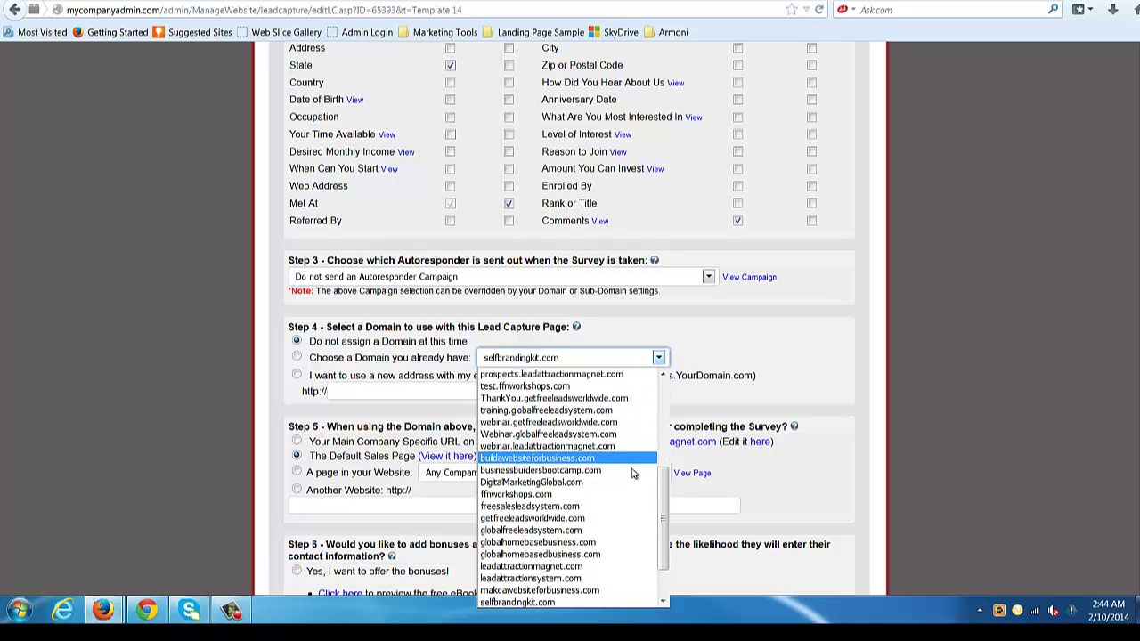
left_click(693, 361)
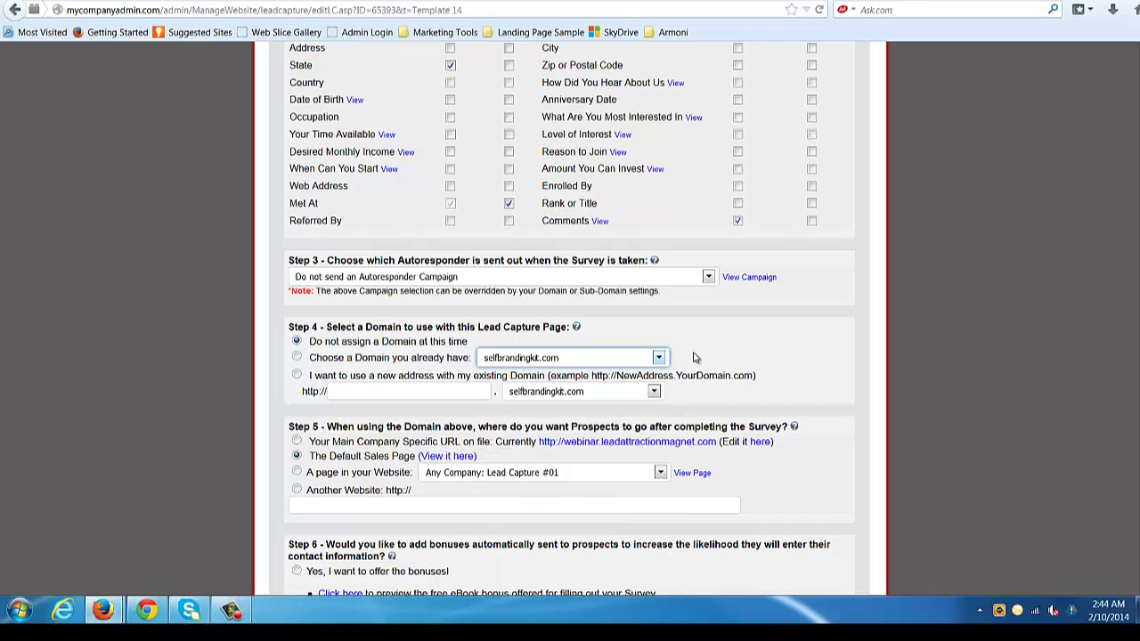
Assign the page a new address on an existing domain, using "myleads" with leadattractionmagnet.com
left_click(296, 375)
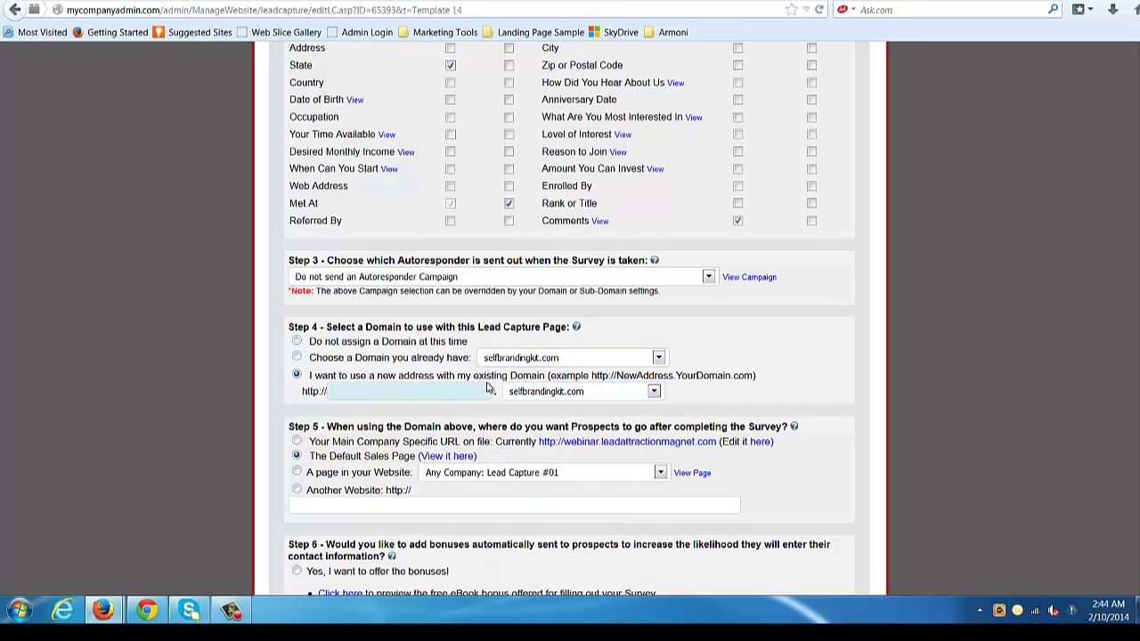
left_click_drag(677, 376, 593, 374)
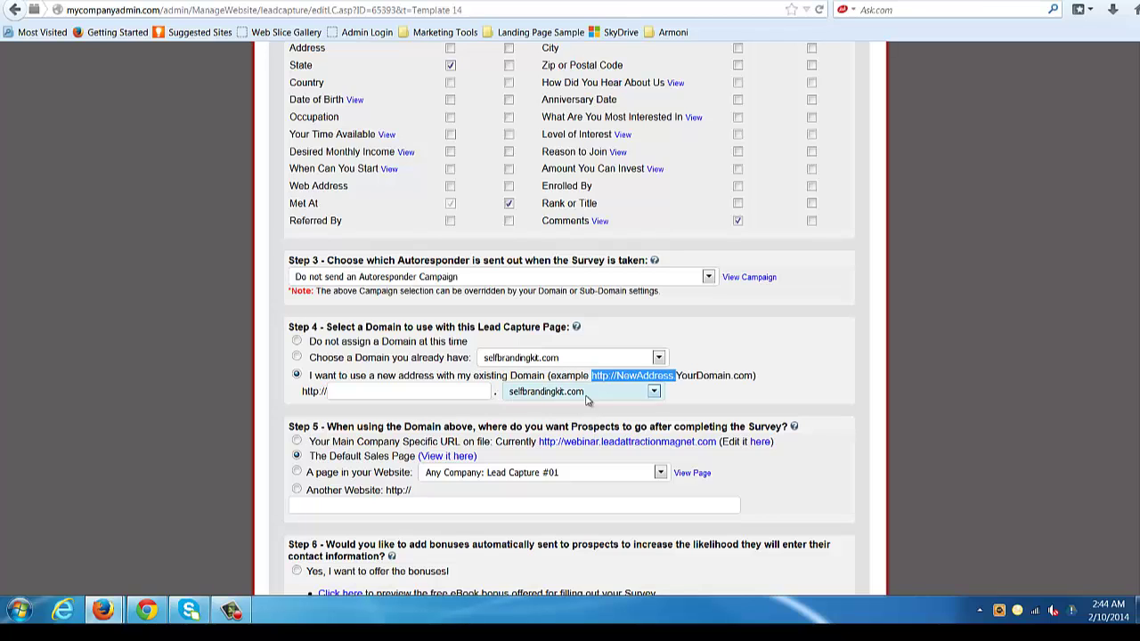
left_click(654, 393)
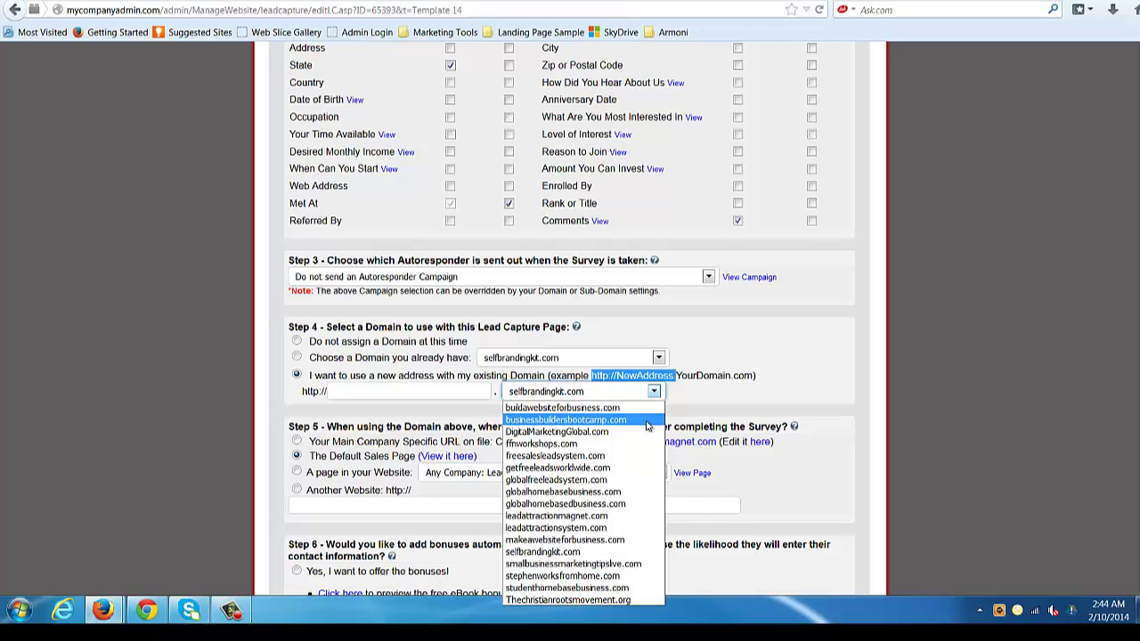
left_click(645, 520)
left_click(464, 392)
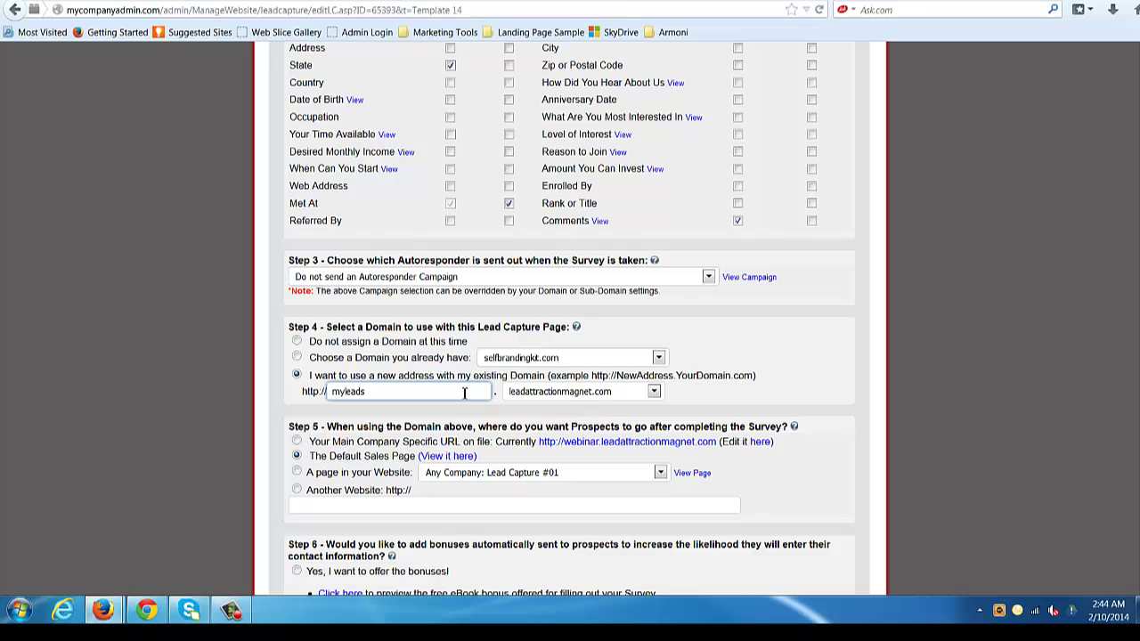
left_click(472, 418)
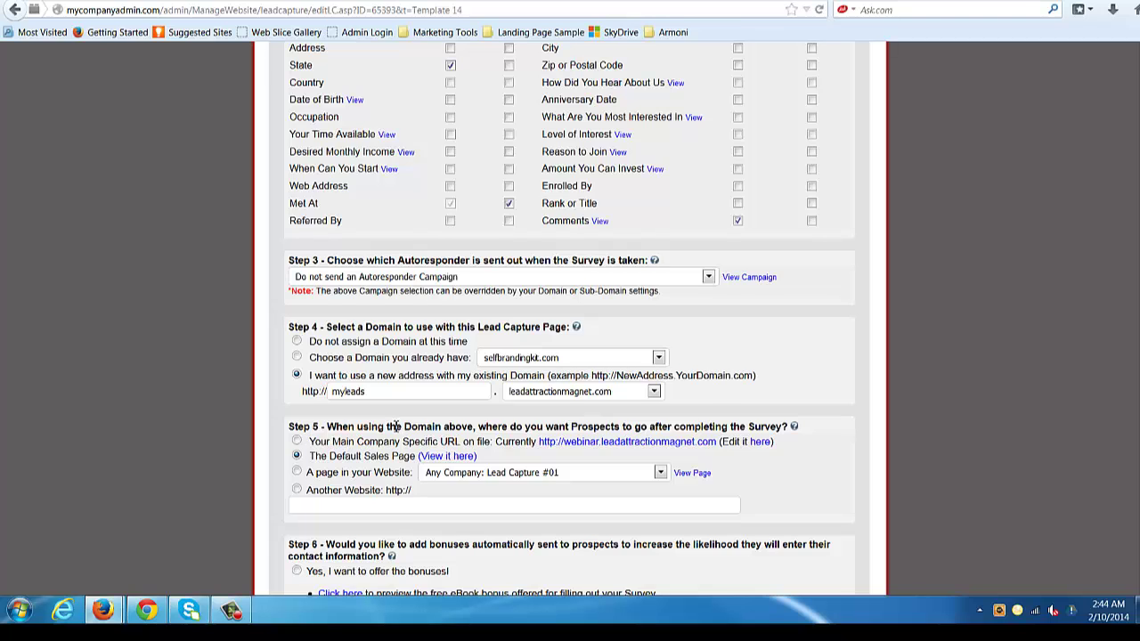
Send prospects to another website after they complete the survey, with the address myleads.leadatractionmagnet.com
scroll(396, 425, "down", 2)
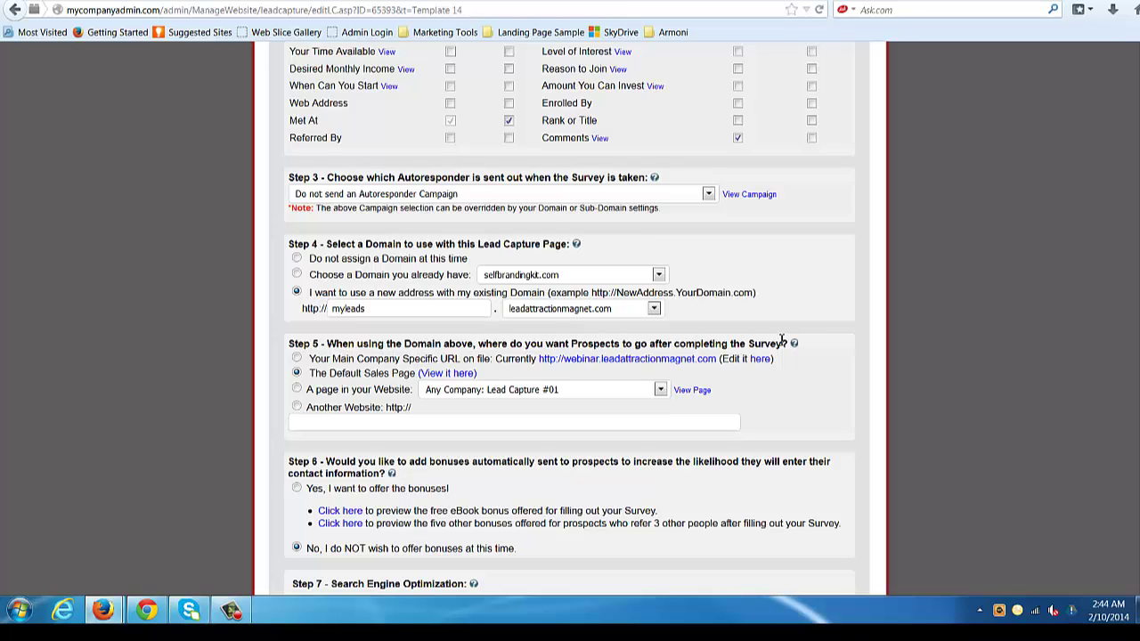
mouse_move(794, 345)
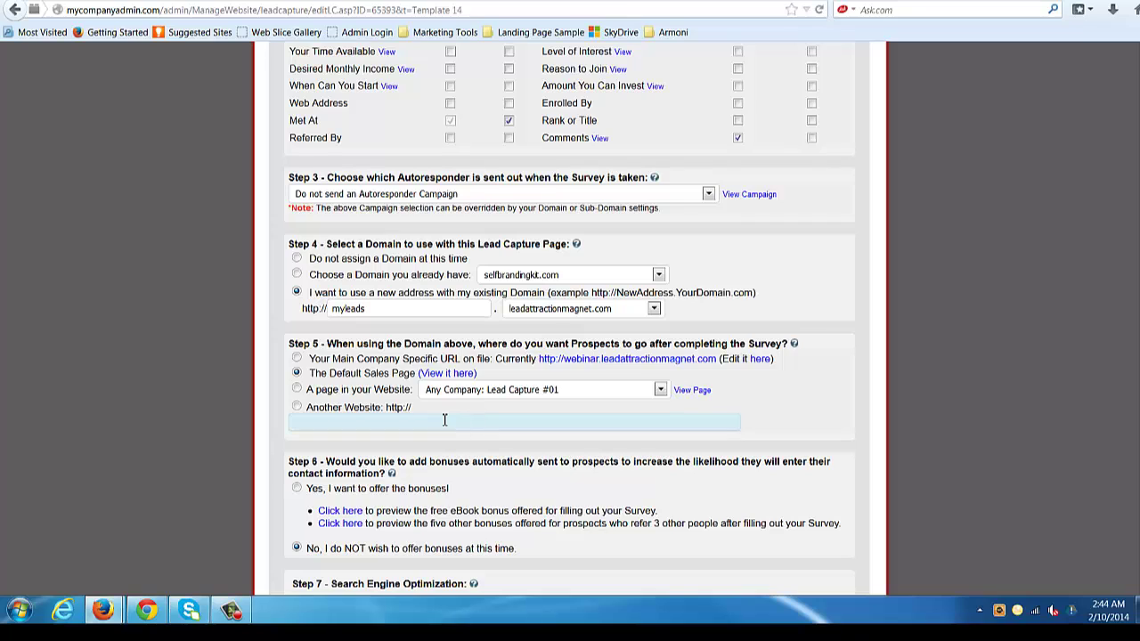
left_click(298, 407)
left_click(362, 425)
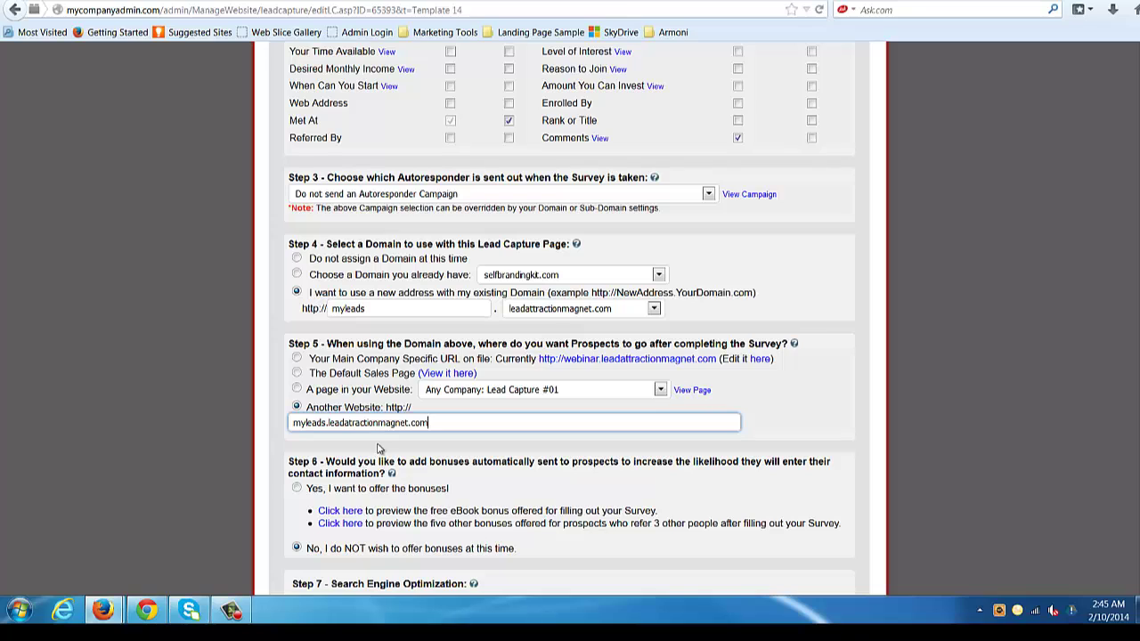
left_click(750, 446)
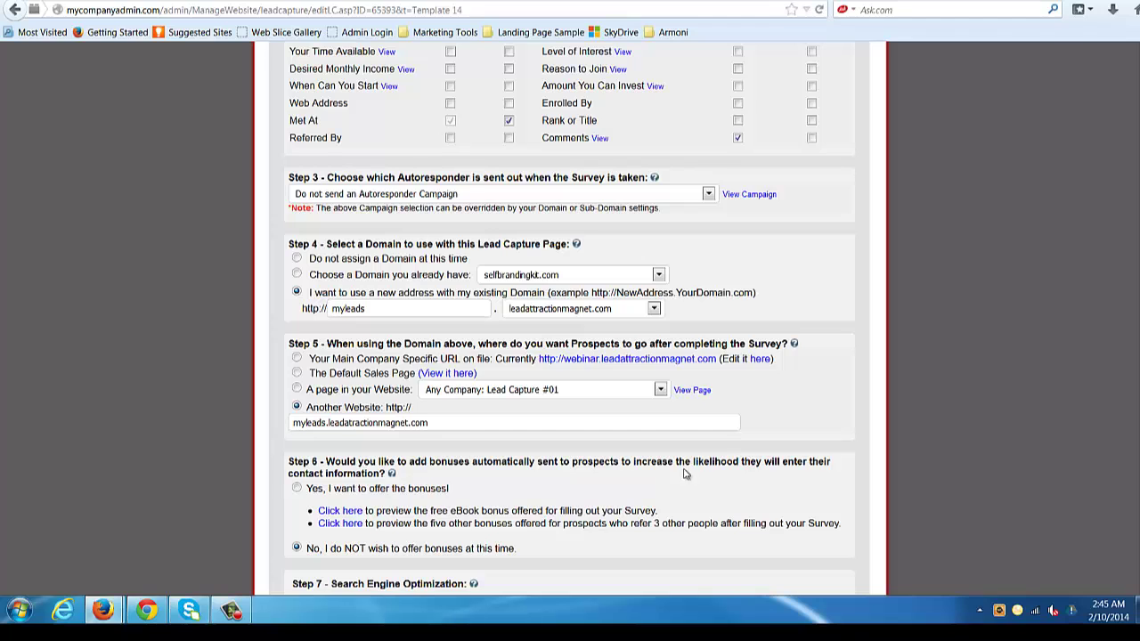
Set the submit button text to "Submit" and save the lead capture page, with no bonuses offered and the search engine fields blank
scroll(564, 492, "down", 2)
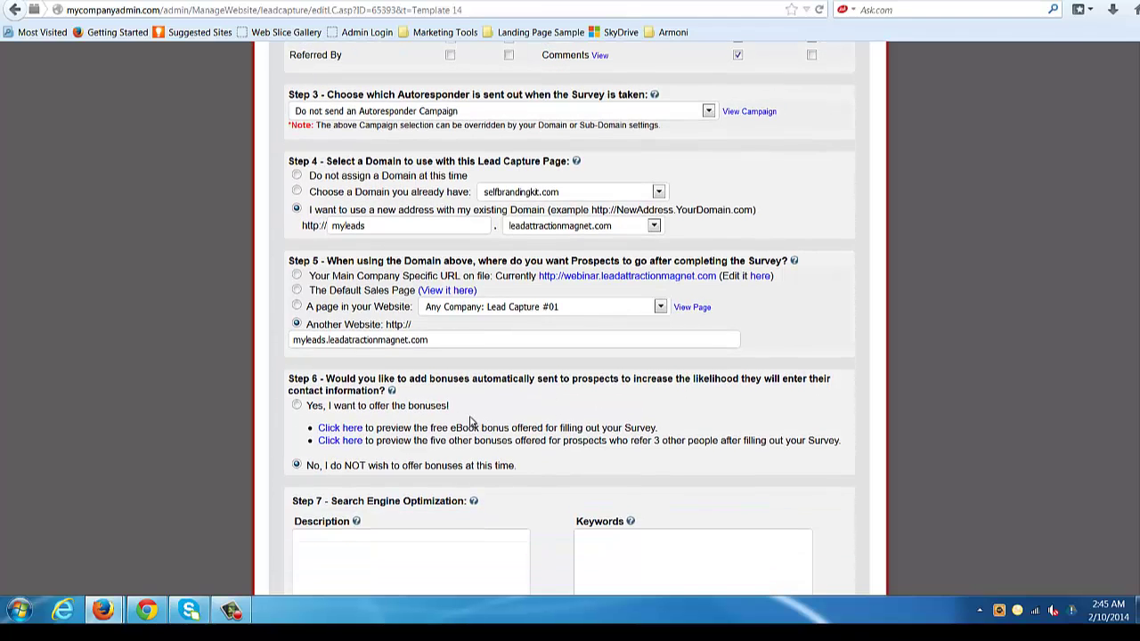
scroll(485, 436, "down", 2)
left_click(621, 471)
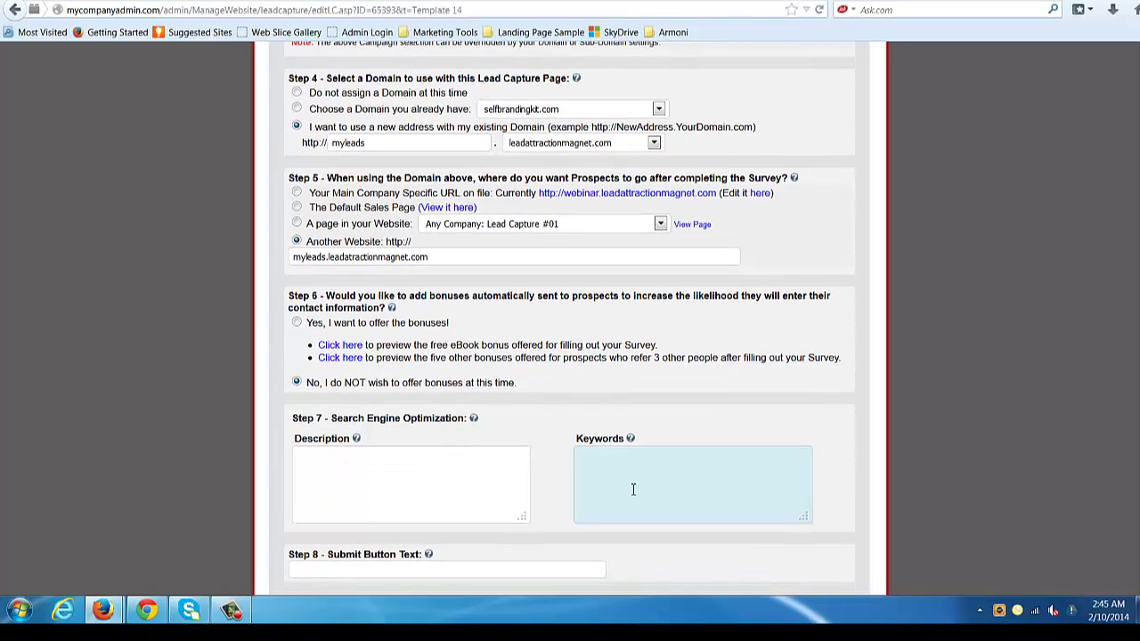
scroll(633, 488, "down", 2)
left_click(525, 485)
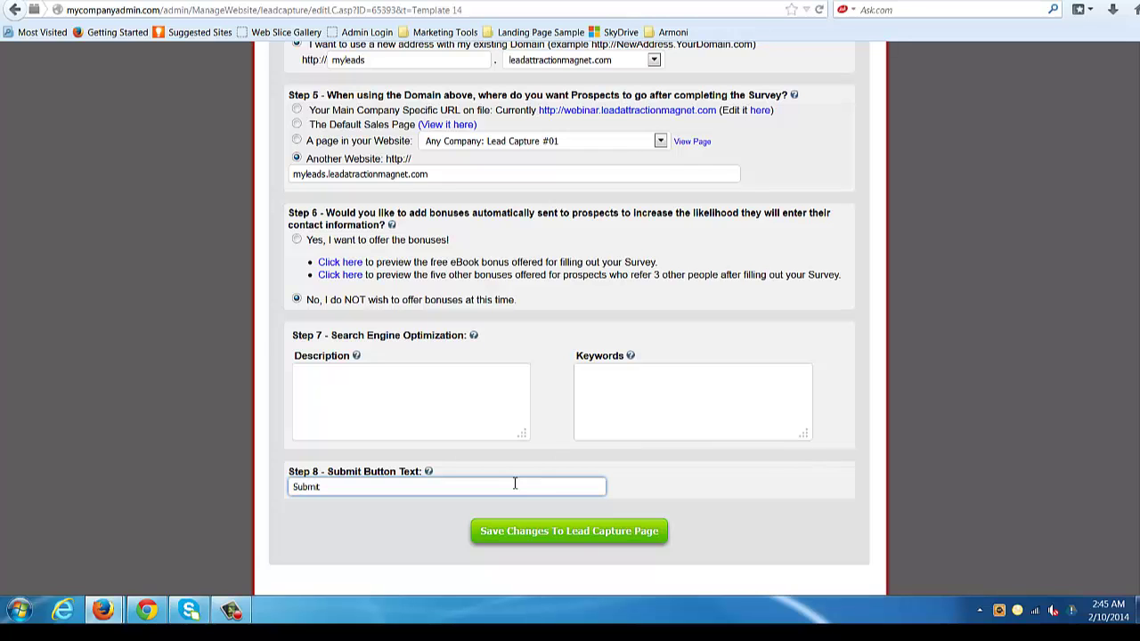
left_click(580, 530)
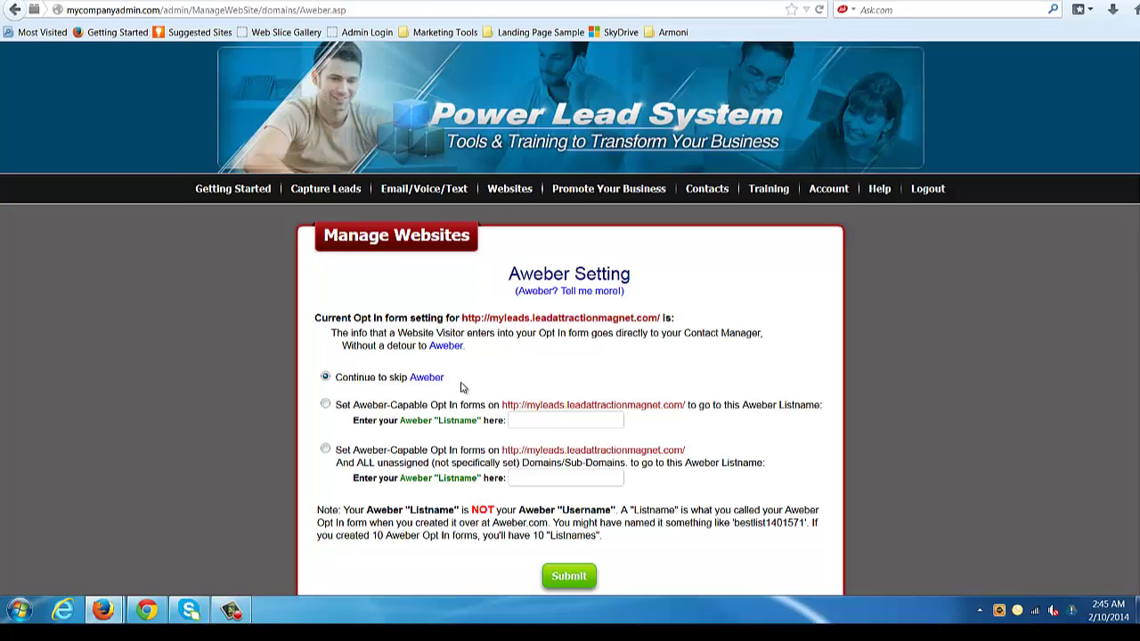
Submit the Aweber setting as "Continue to skip Aweber" and save the bullet points step with its bullet left blank
scroll(456, 399, "down", 2)
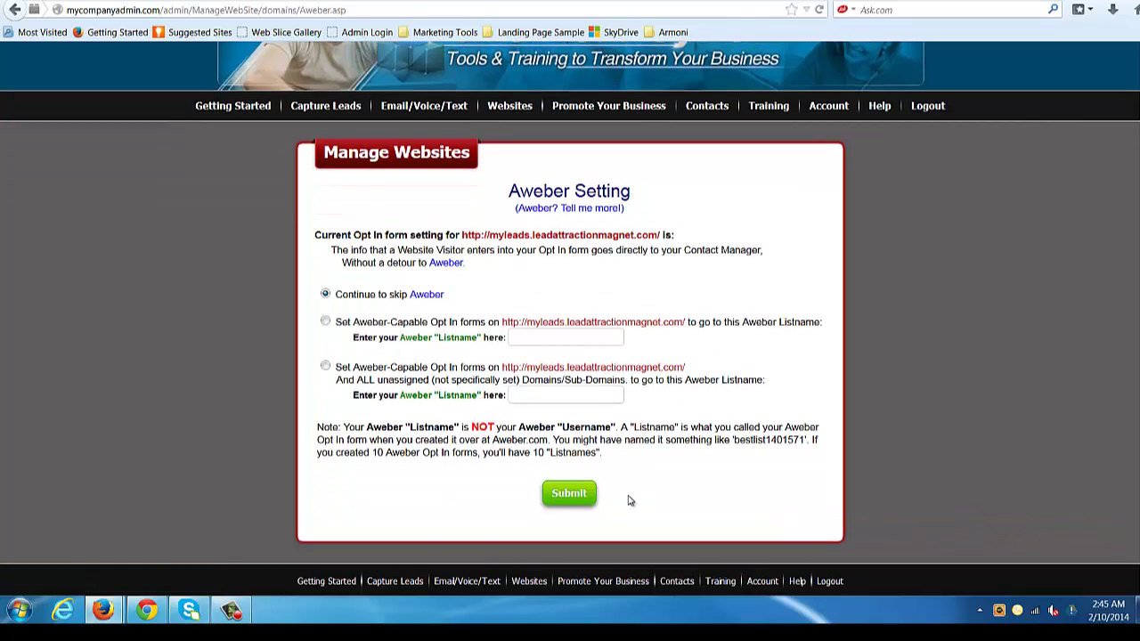
left_click(573, 497)
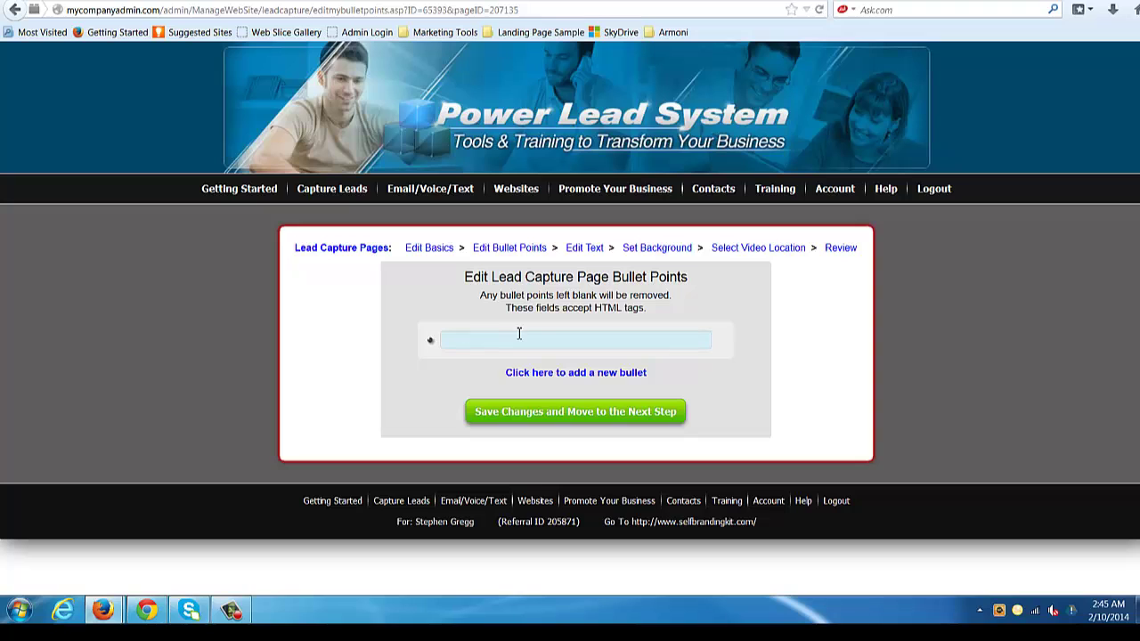
left_click(579, 414)
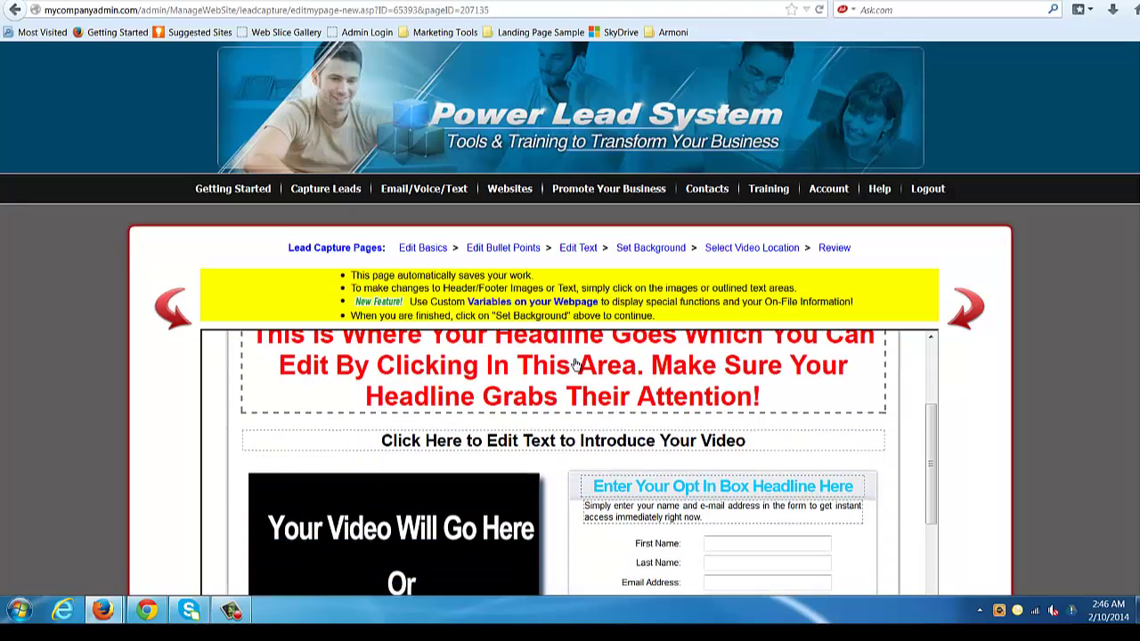
Look at the header image choices, then close them without picking an image
left_click(573, 367)
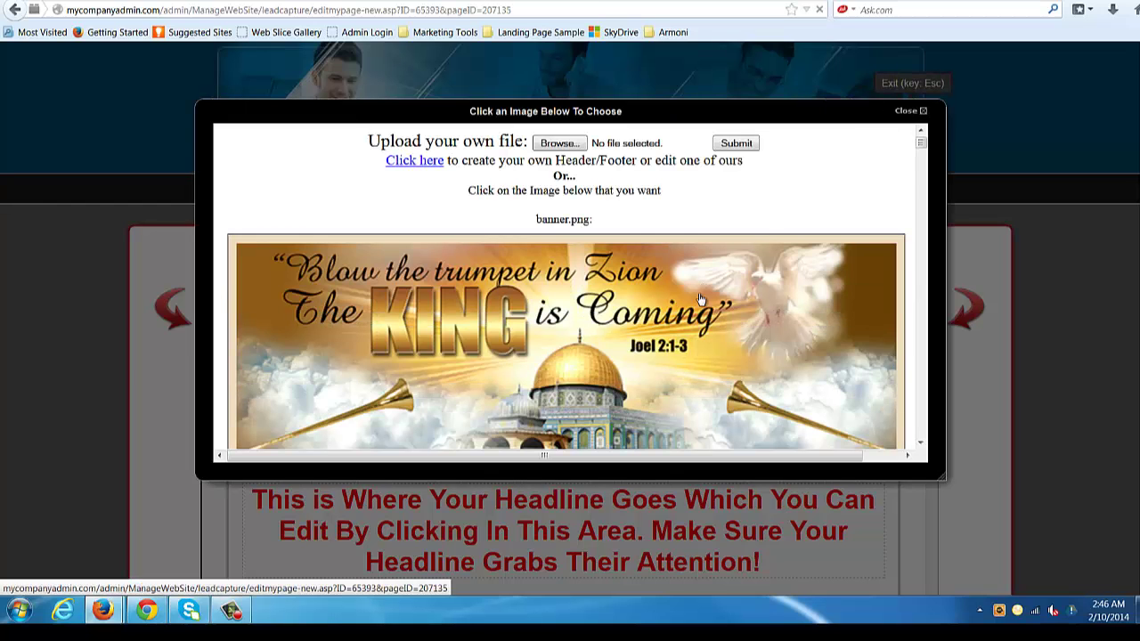
left_click(908, 111)
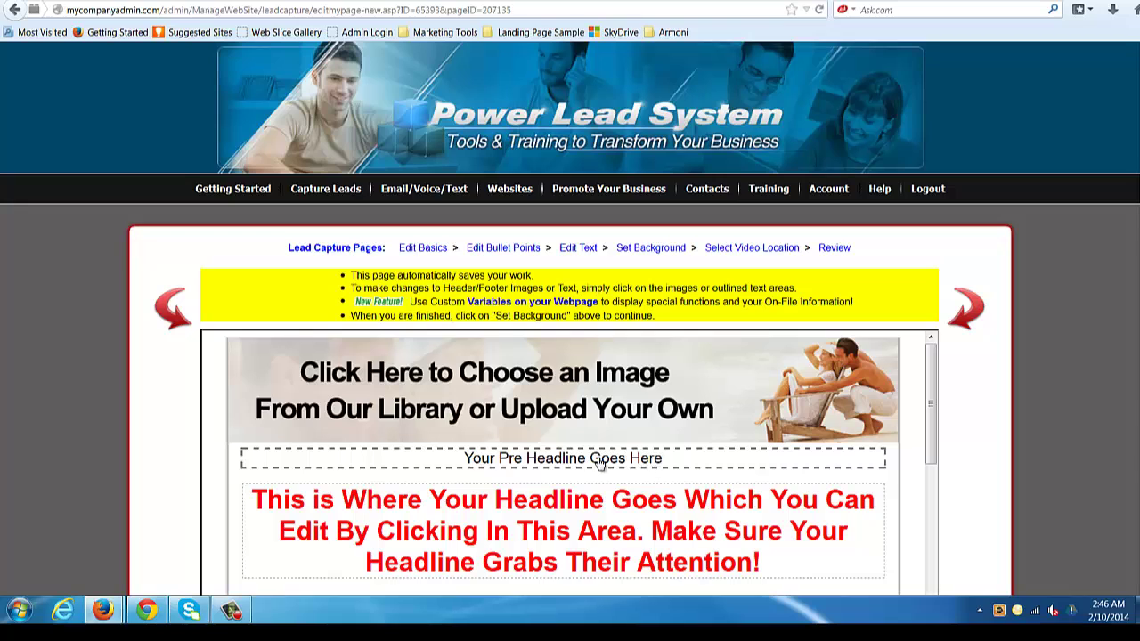
Delete the placeholder text of the pre-headline and accept the empty text
left_click(602, 460)
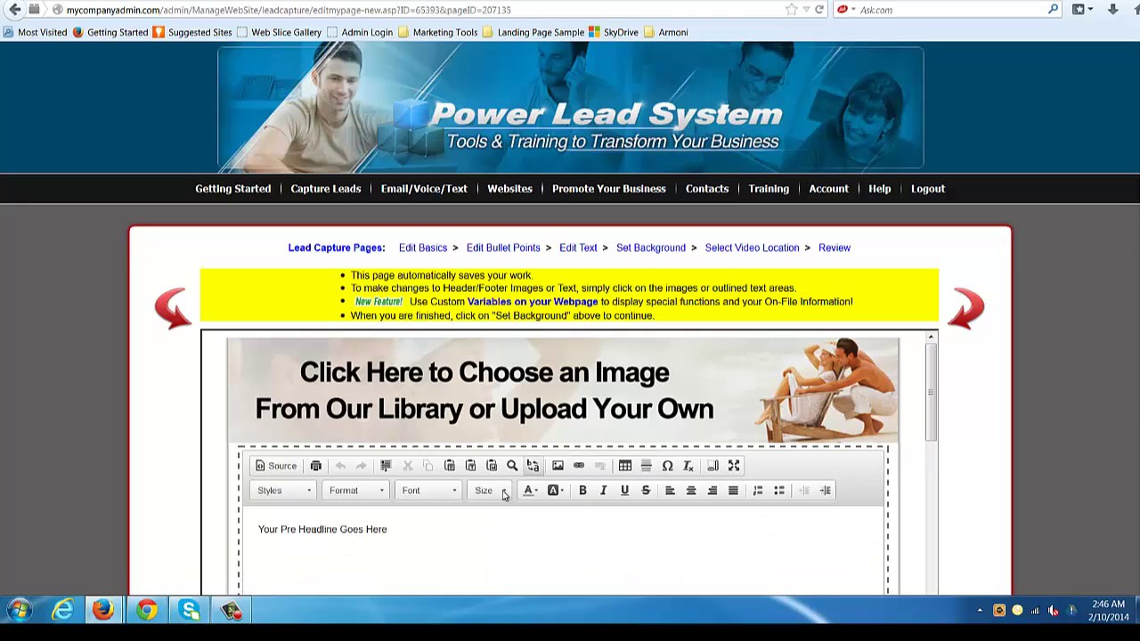
left_click_drag(430, 525, 218, 526)
key("BackSpace")
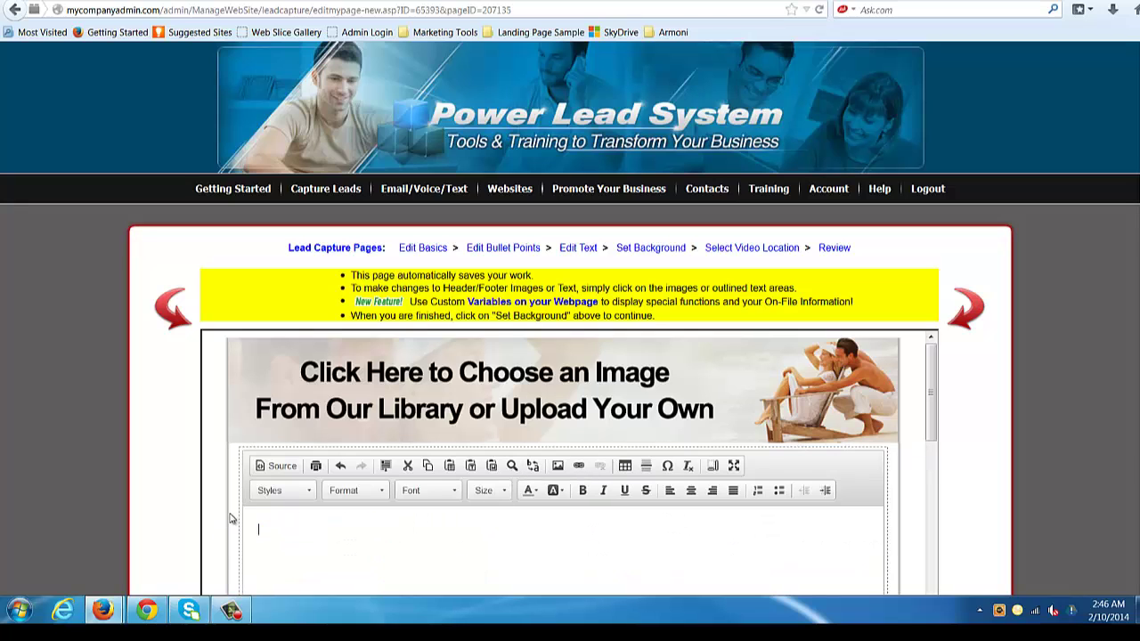
scroll(463, 512, "down", 8)
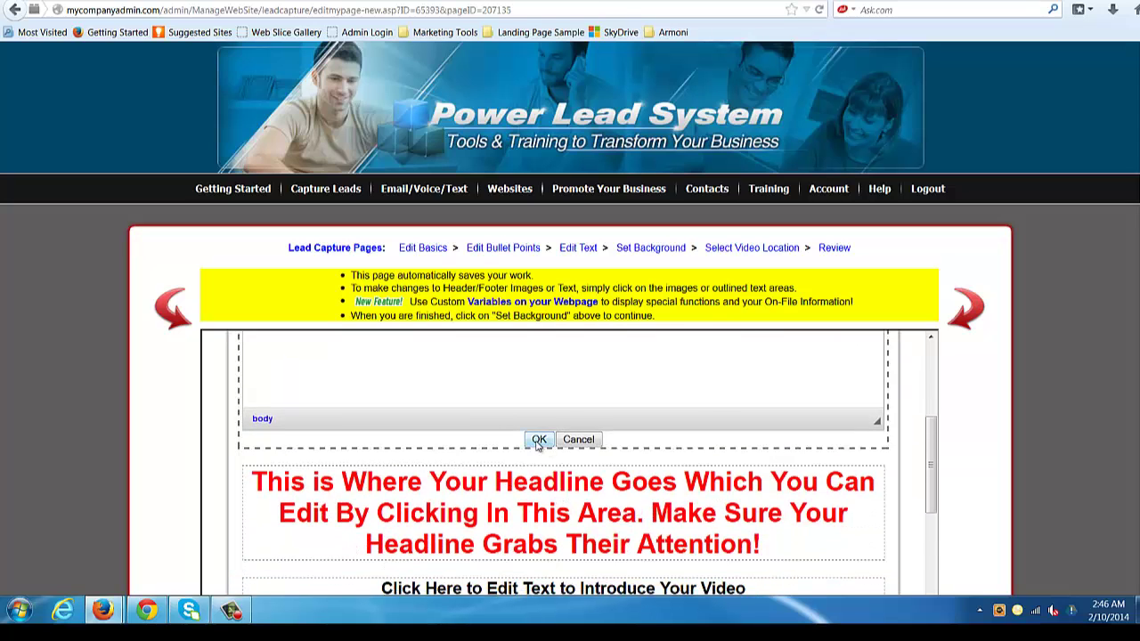
scroll(599, 383, "up", 4)
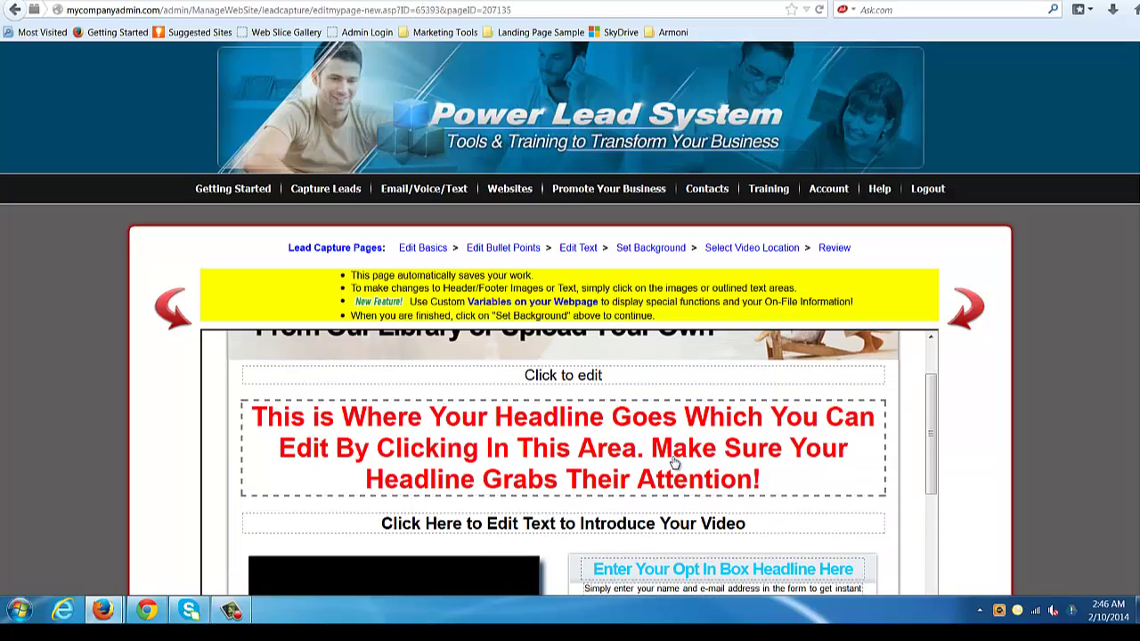
Replace the red placeholder headline with the text "My Personal Leads"
left_click_drag(832, 483, 120, 471)
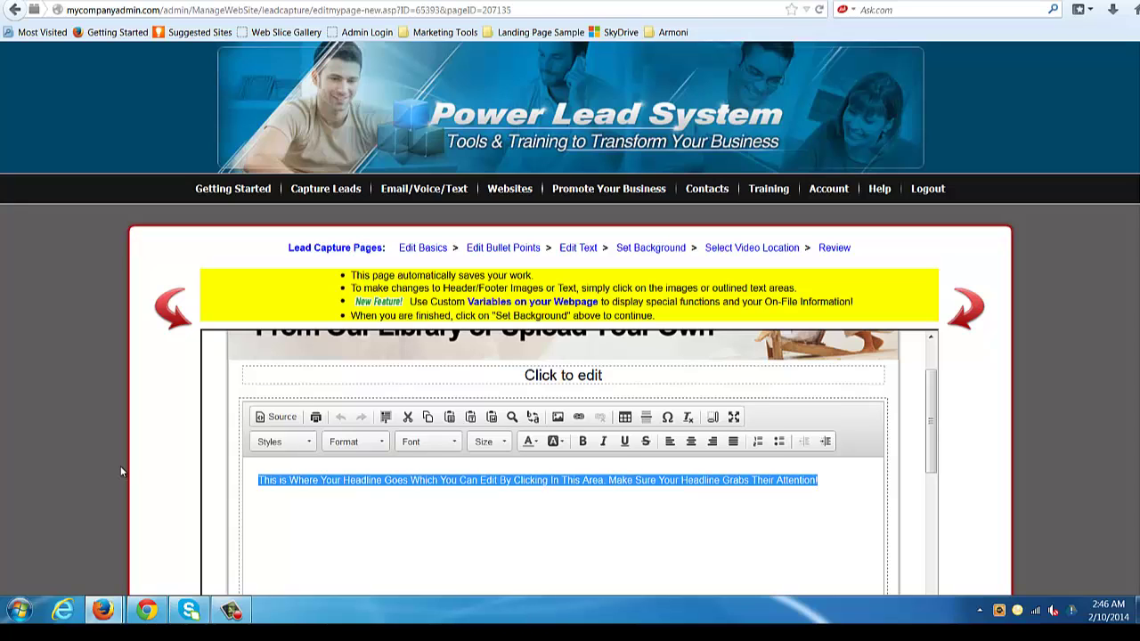
type("My Persao")
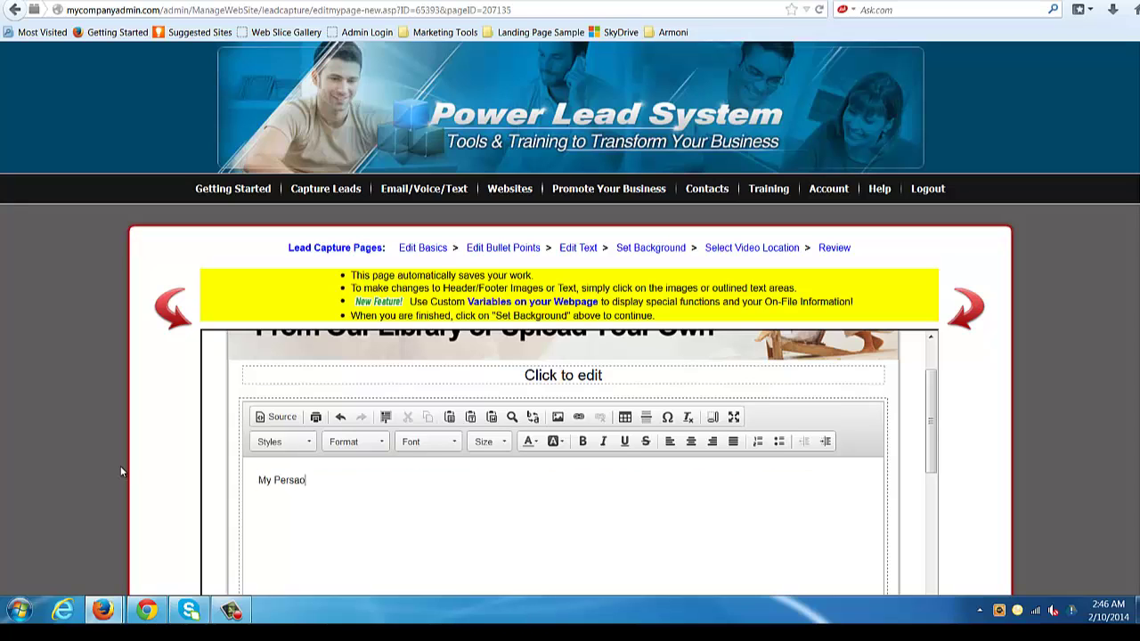
type("n")
key("BackSpace")
key("BackSpace")
key("BackSpace")
type("on")
Center the "My Personal Leads" headline and set its text color to Automatic
left_click_drag(352, 480, 251, 480)
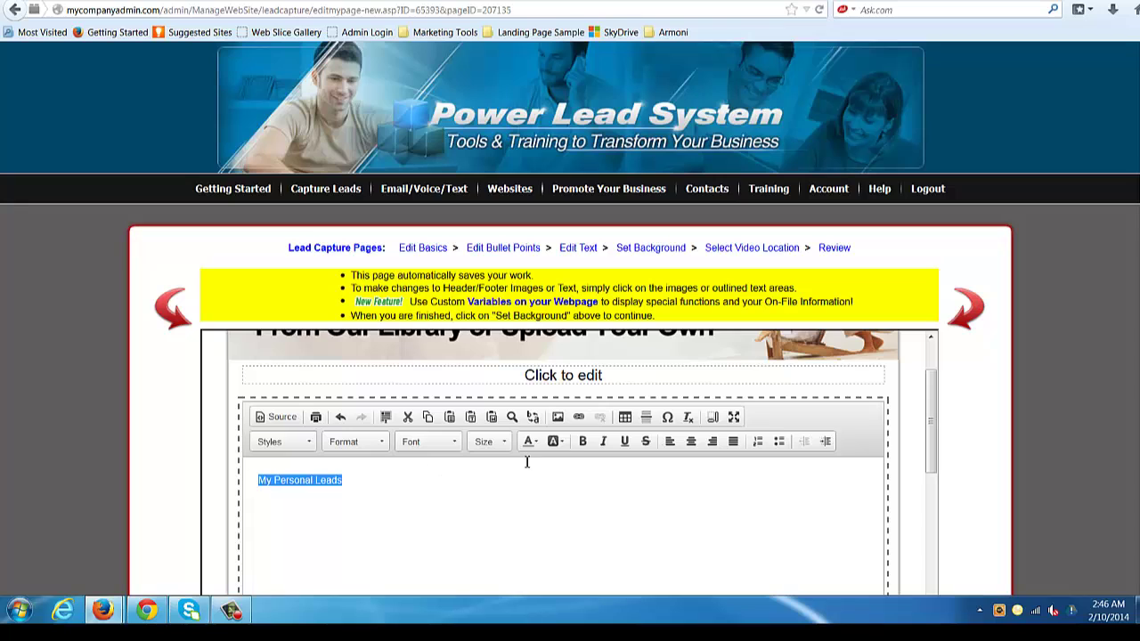
left_click(691, 444)
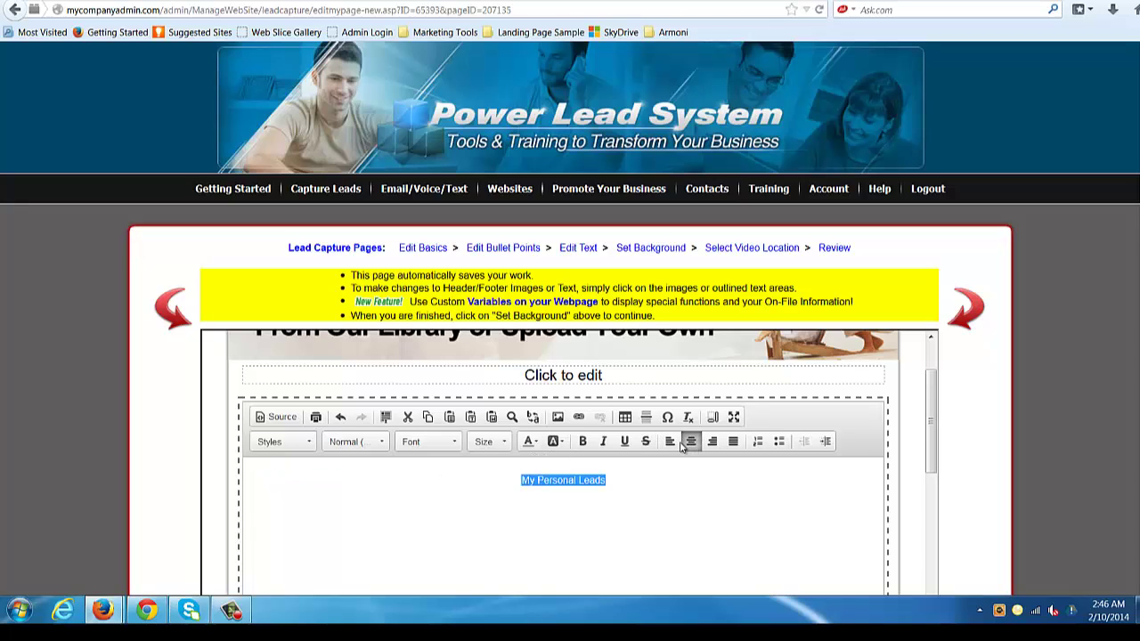
left_click(537, 445)
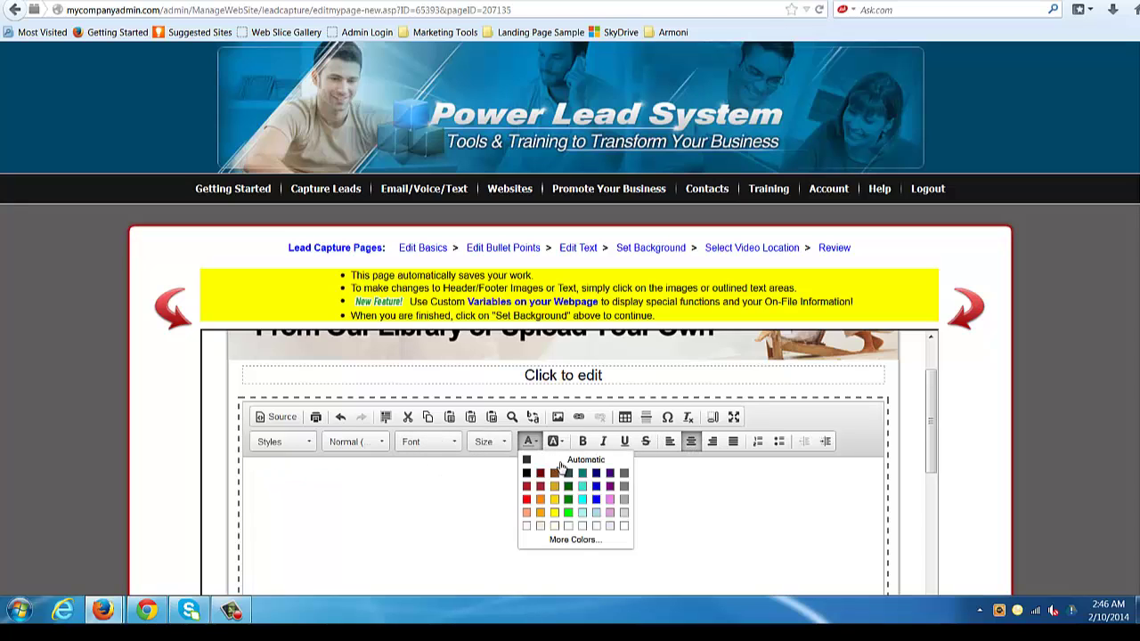
left_click(573, 459)
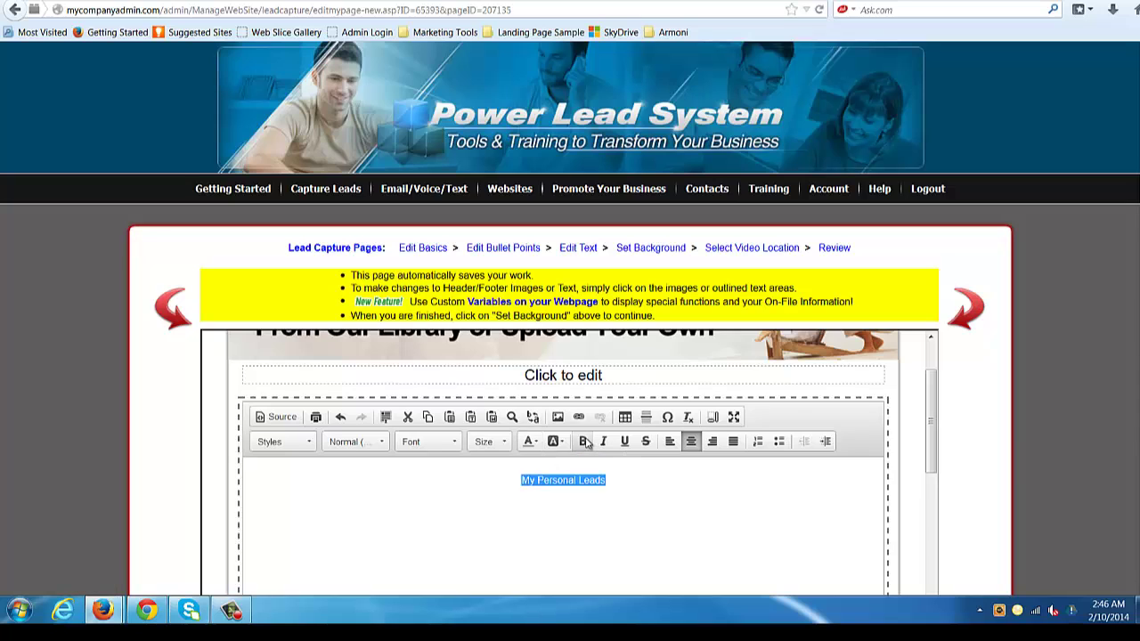
Set the "My Personal Leads" headline's font size to 24 and accept the edited text
left_click(504, 445)
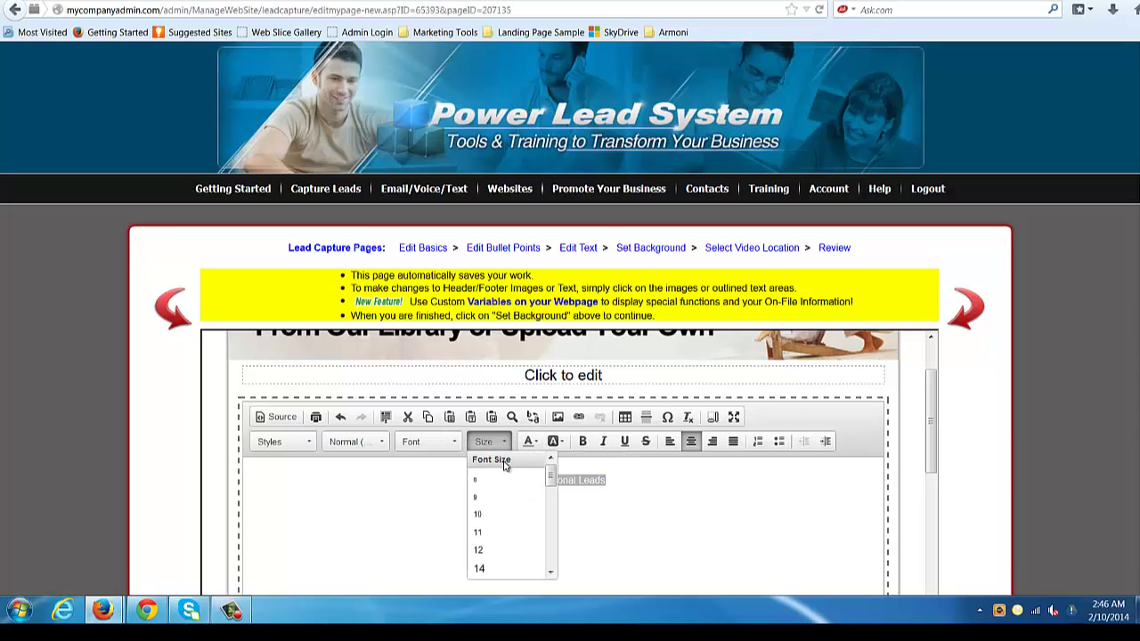
scroll(504, 561, "down", 4)
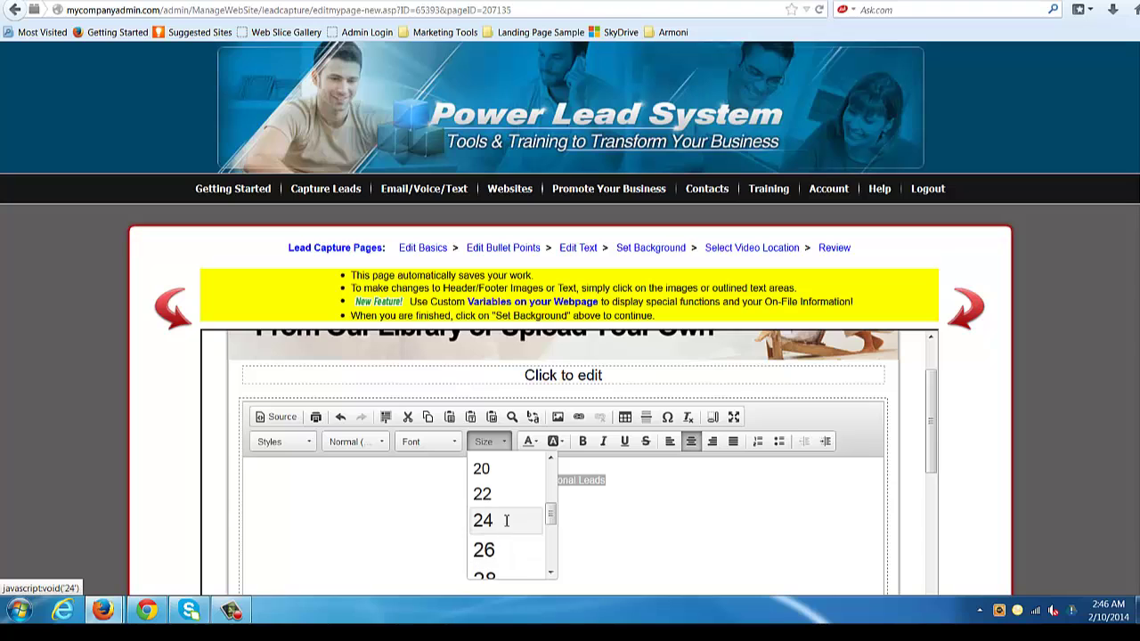
left_click(509, 520)
left_click(597, 526)
scroll(687, 470, "down", 5)
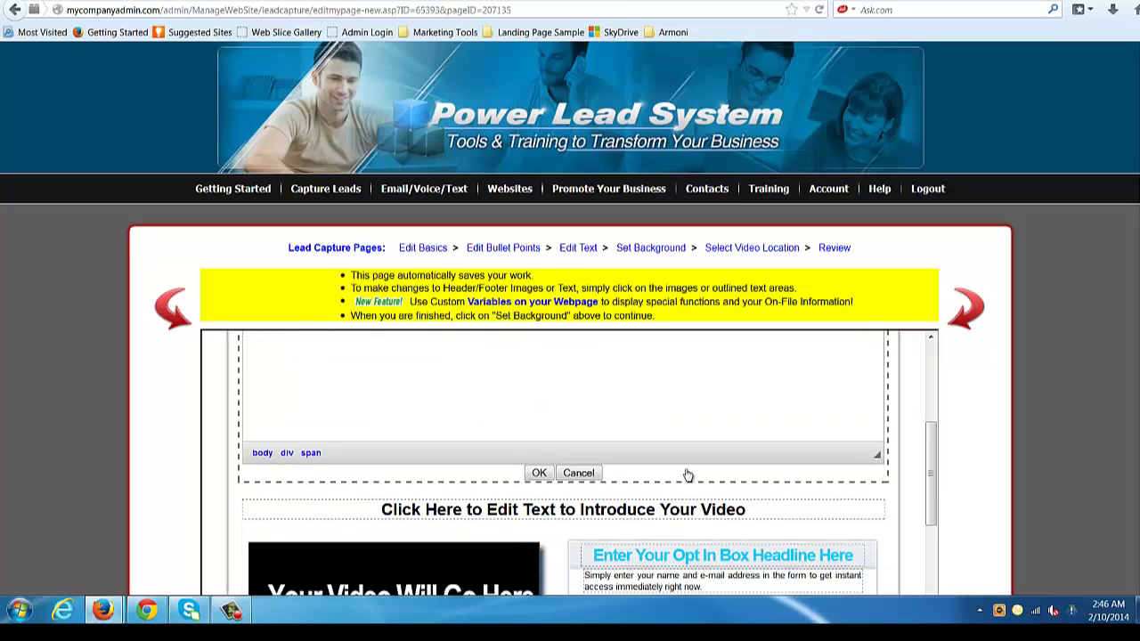
left_click(540, 392)
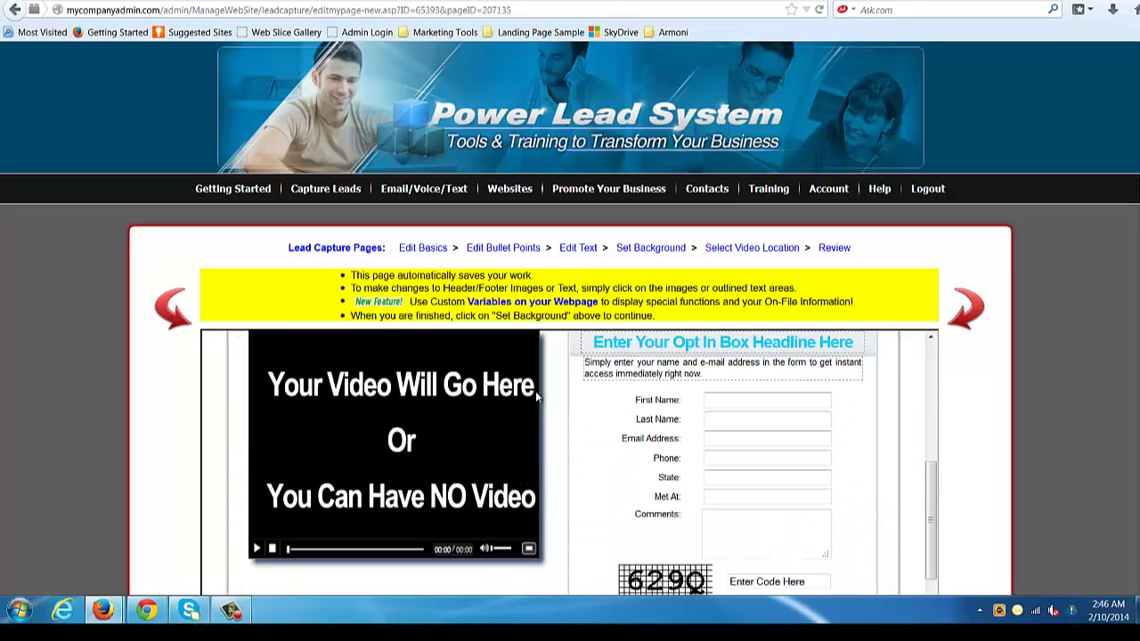
Delete the placeholder text that introduces the video and accept the empty text
scroll(573, 415, "down", 3)
scroll(607, 429, "up", 6)
scroll(614, 505, "down", 1)
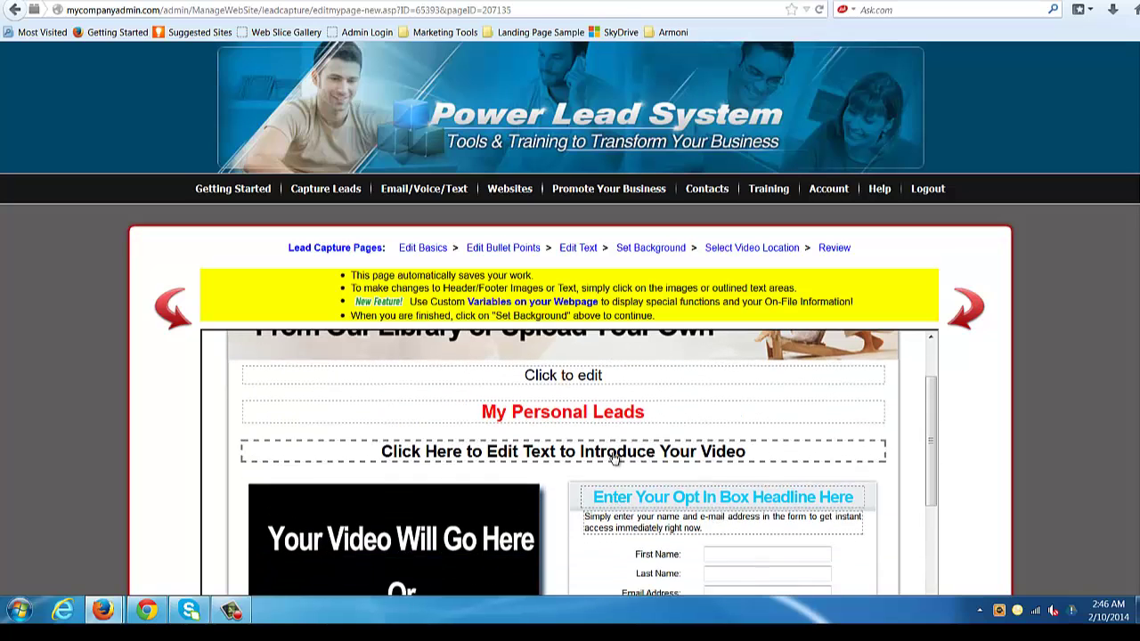
left_click(579, 456)
left_click_drag(477, 524, 145, 527)
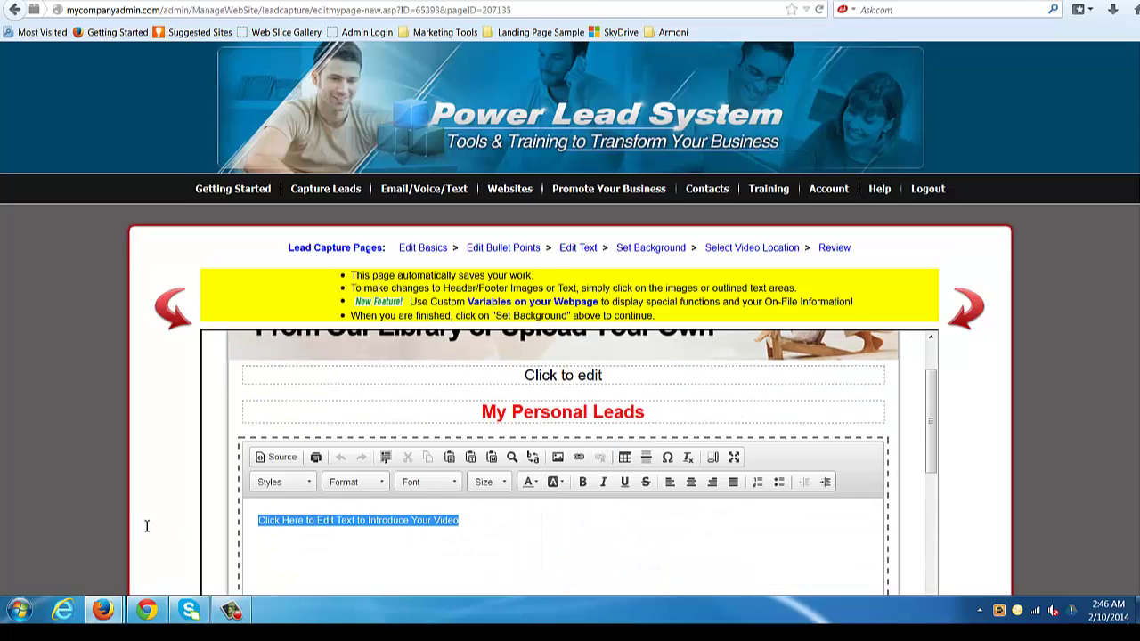
key("BackSpace")
scroll(506, 498, "down", 3)
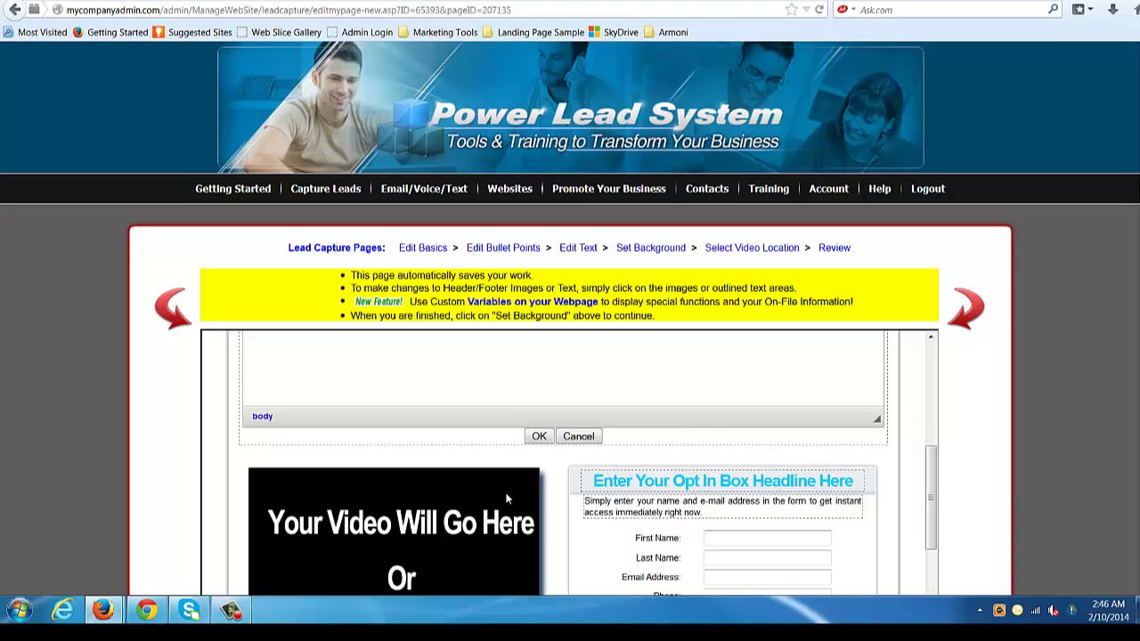
left_click(539, 435)
Clear the opt-in box headline's placeholder text and accept it as empty
scroll(536, 430, "down", 2)
scroll(647, 445, "up", 3)
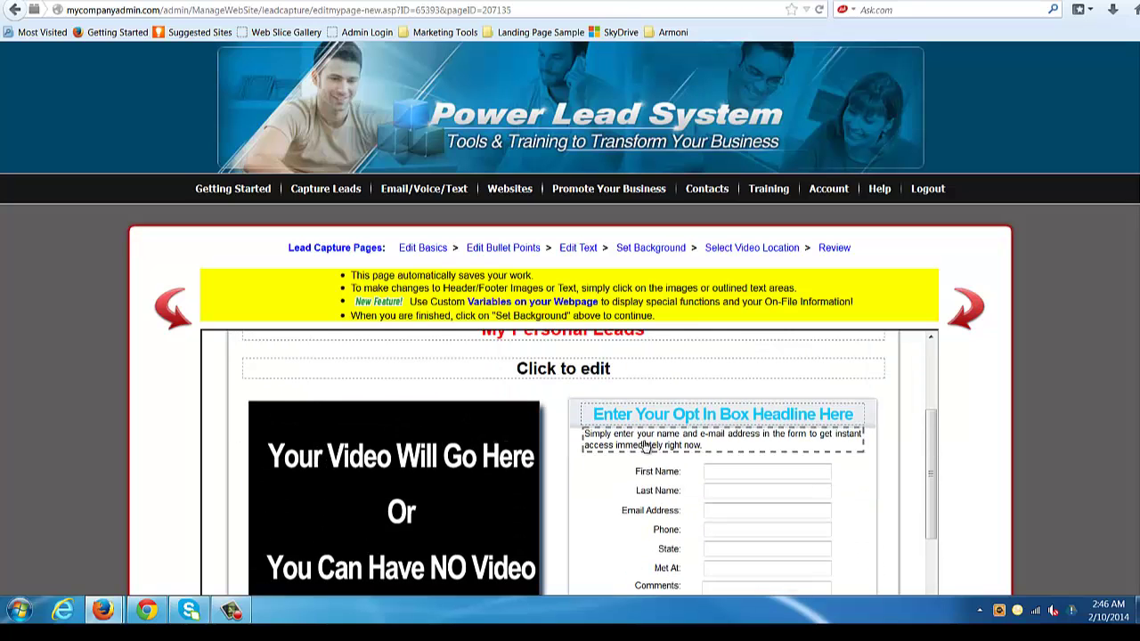
left_click(776, 425)
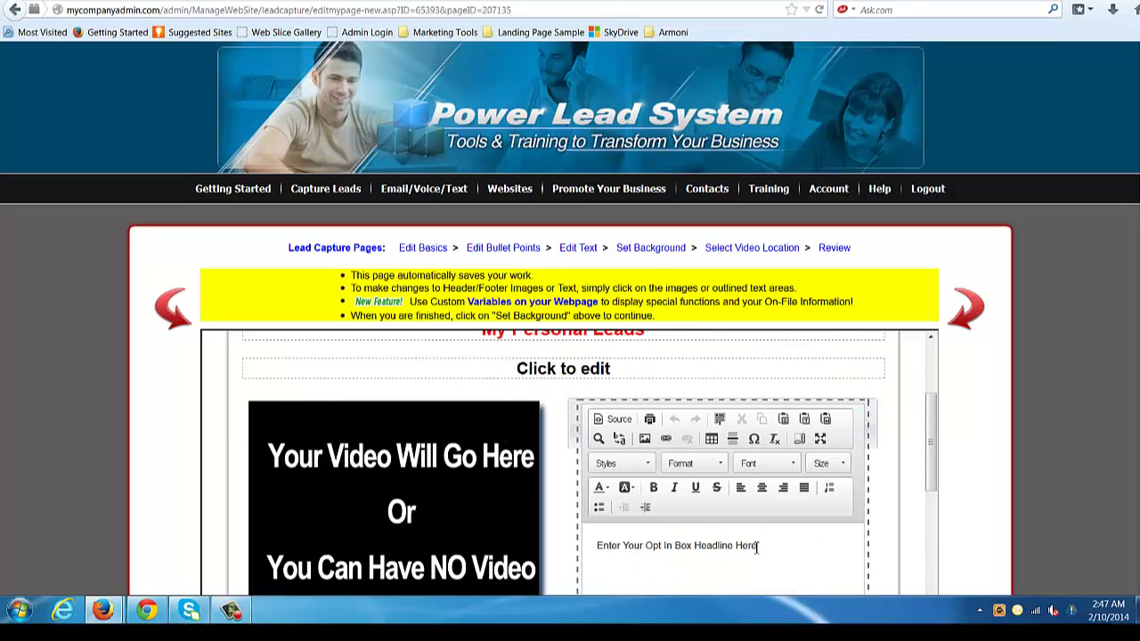
triple_click(651, 549)
key("BackSpace")
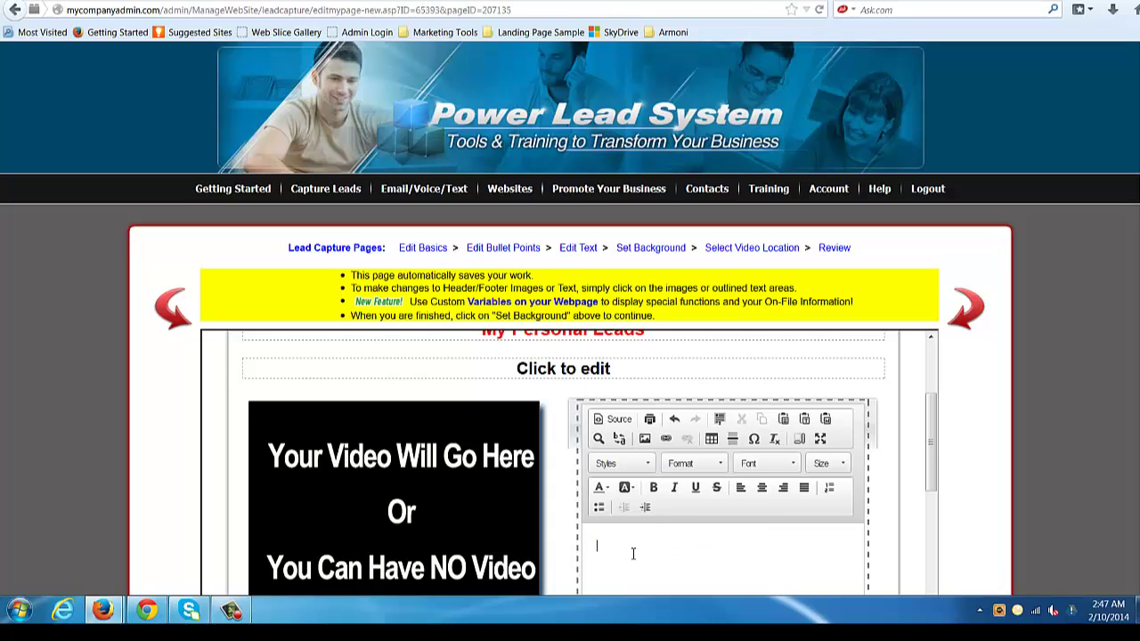
scroll(638, 555, "down", 2)
scroll(638, 555, "down", 1)
left_click(700, 539)
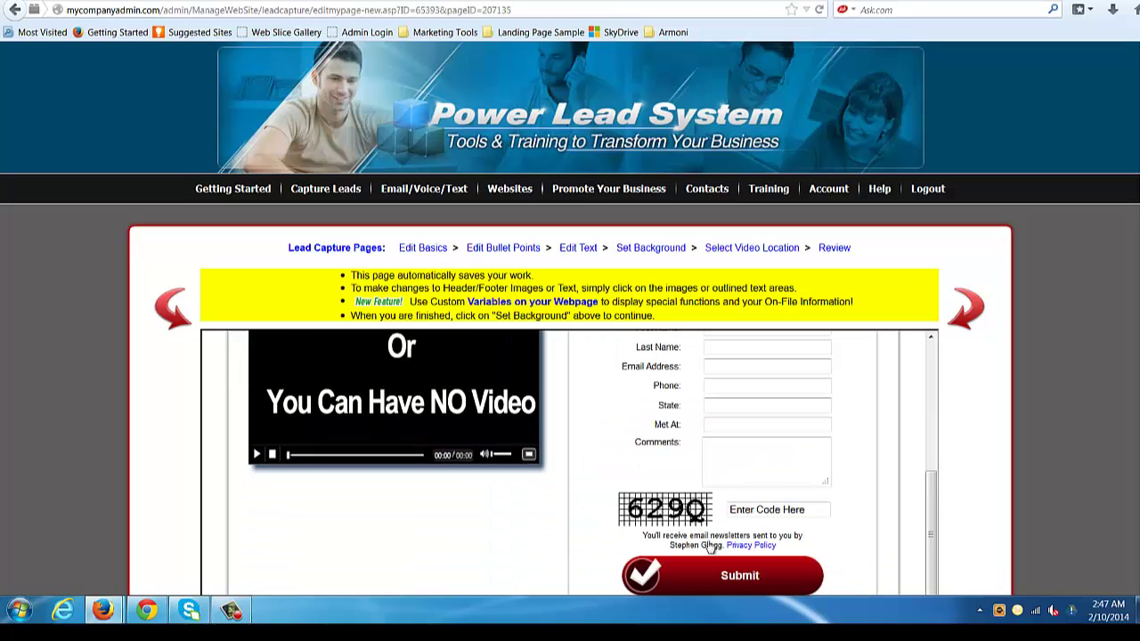
Delete the opt-in box instruction about entering name and e-mail address, and accept the empty text
scroll(731, 509, "up", 3)
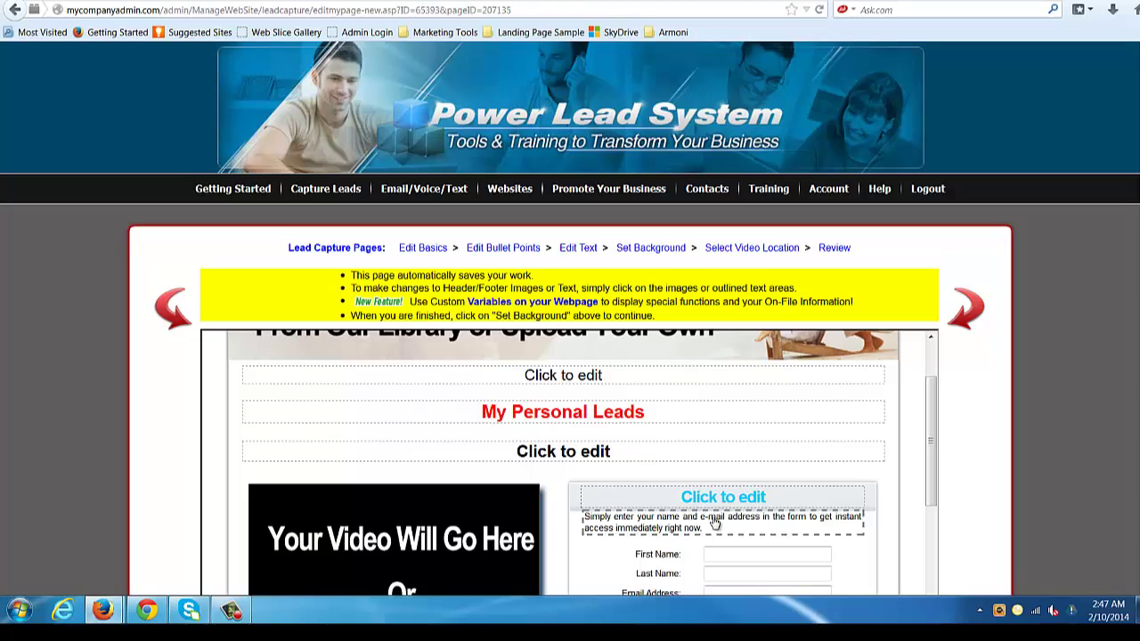
left_click(717, 523)
scroll(713, 513, "down", 4)
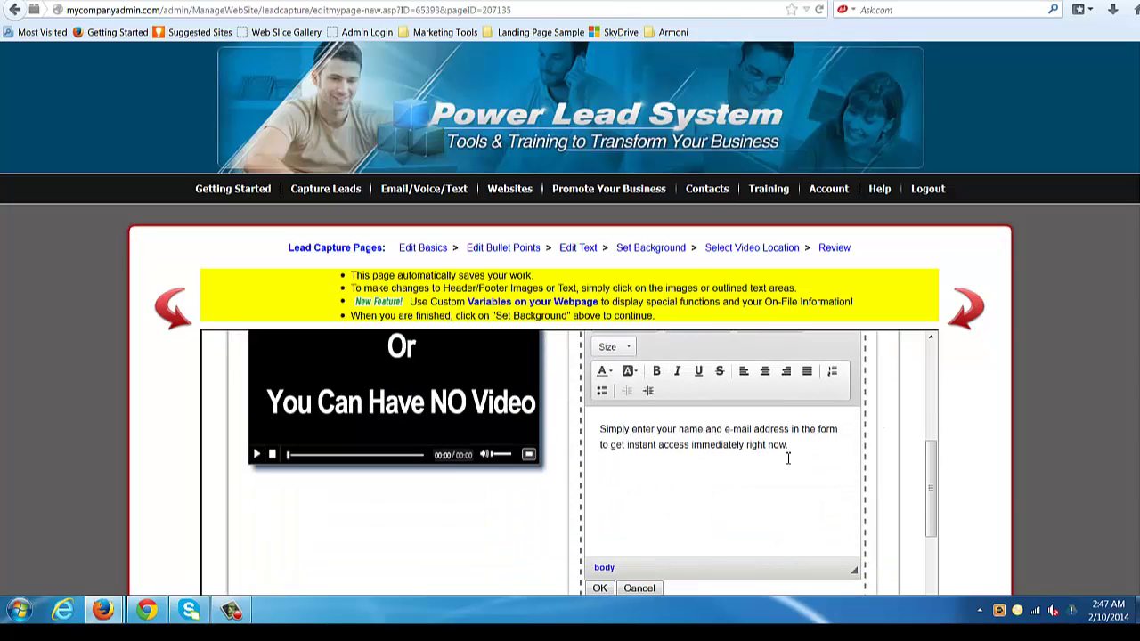
left_click_drag(643, 445, 595, 429)
left_click(577, 426)
left_click_drag(795, 448, 590, 424)
key("BackSpace")
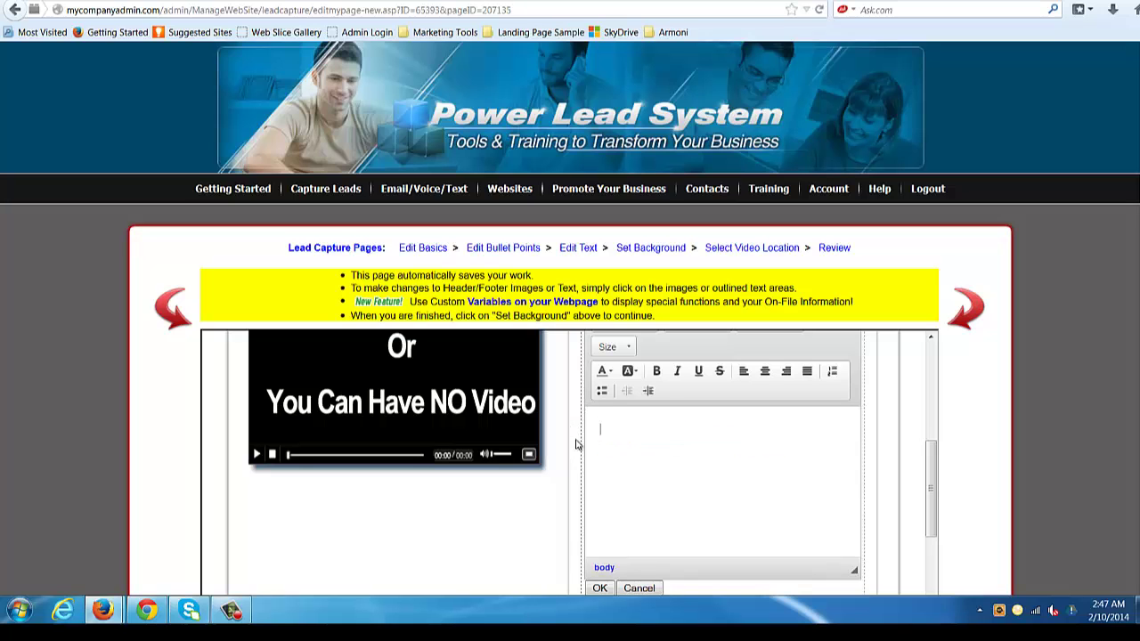
left_click(601, 589)
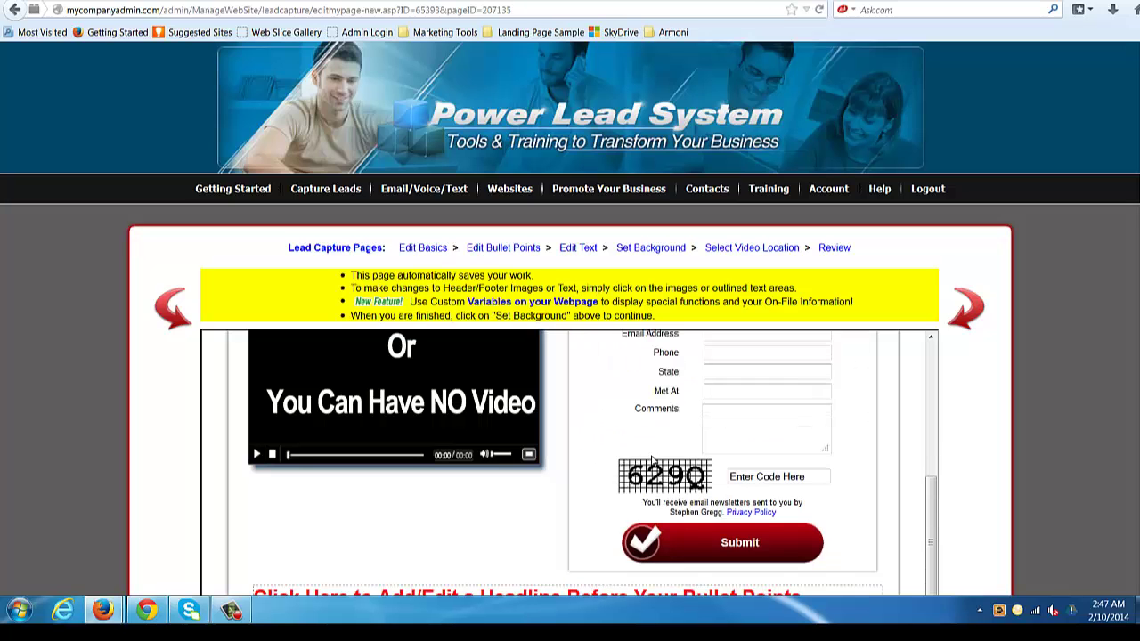
Clear the red placeholder headline before the bullet points and accept the empty text
scroll(655, 459, "down", 2)
scroll(550, 454, "up", 5)
scroll(491, 475, "down", 4)
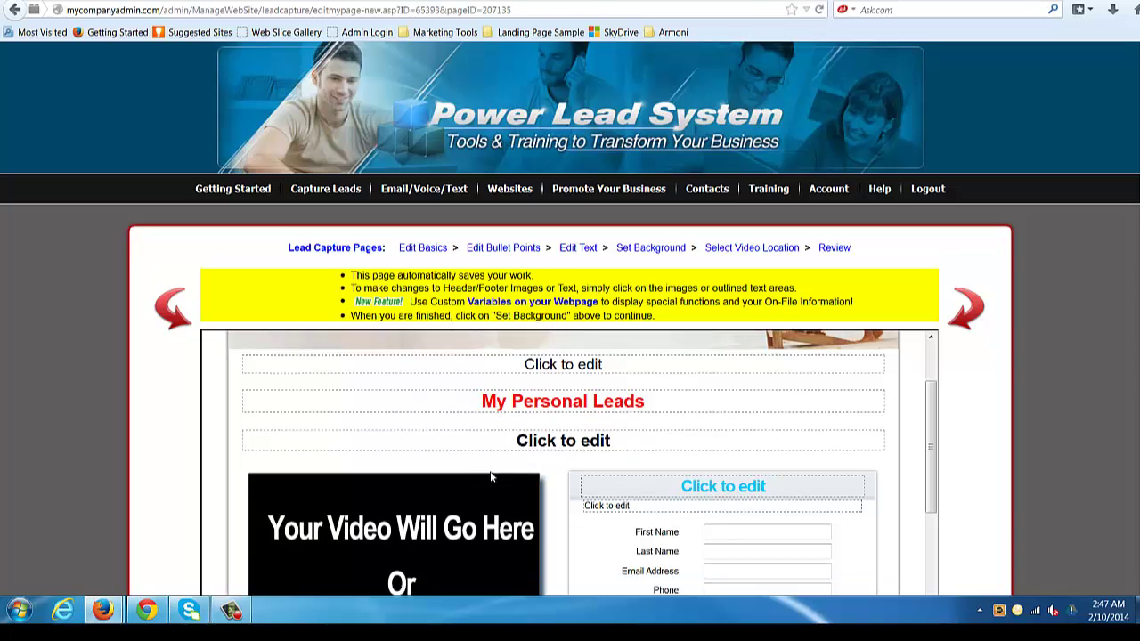
scroll(450, 430, "down", 2)
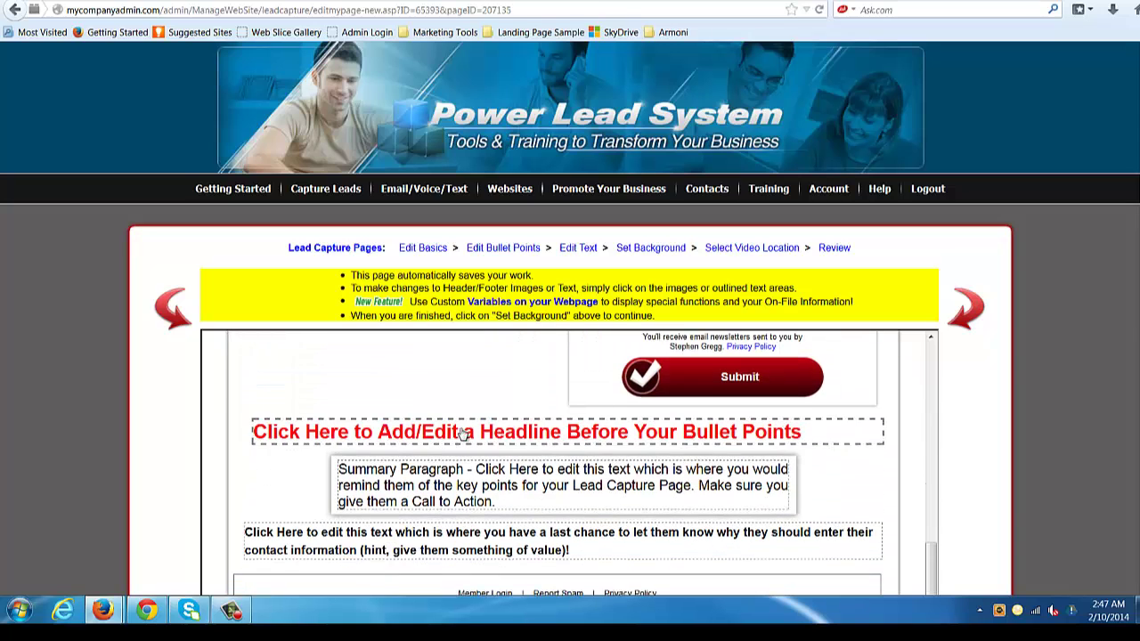
left_click(461, 433)
left_click_drag(525, 499, 206, 498)
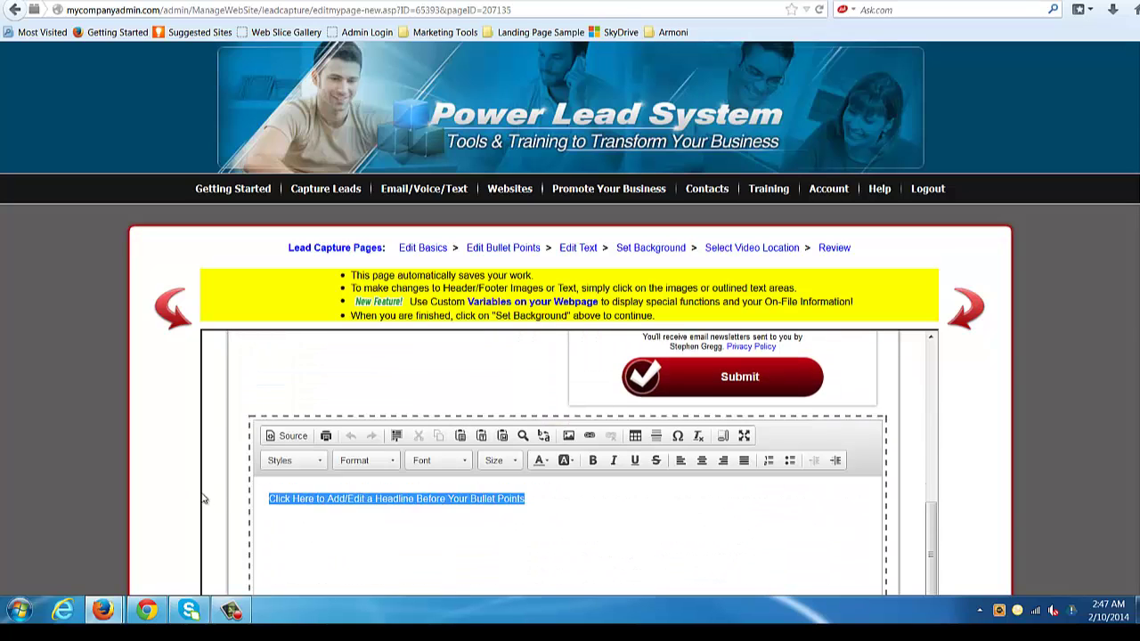
key("BackSpace")
scroll(566, 485, "down", 1)
scroll(566, 485, "down", 2)
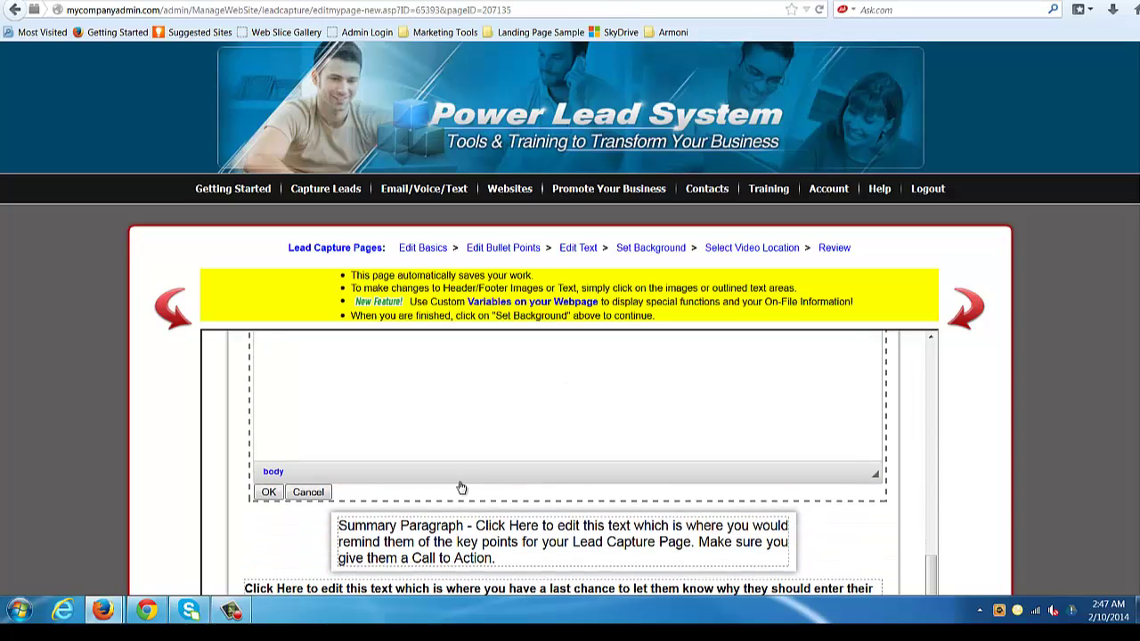
left_click(266, 491)
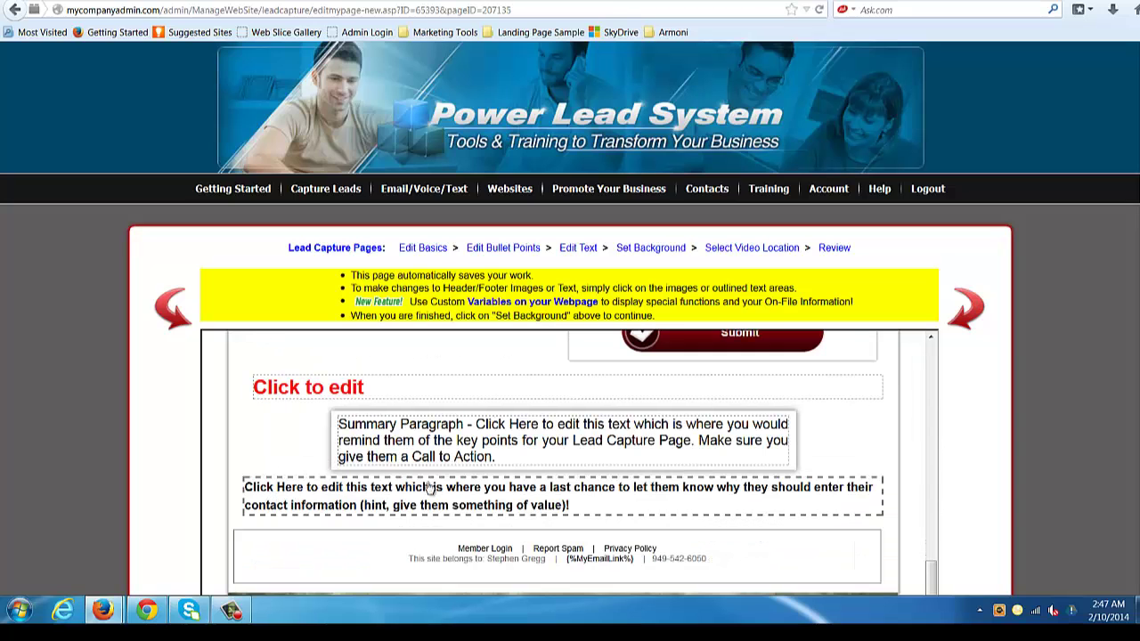
Delete the summary paragraph's placeholder text and accept the empty text
left_click(504, 459)
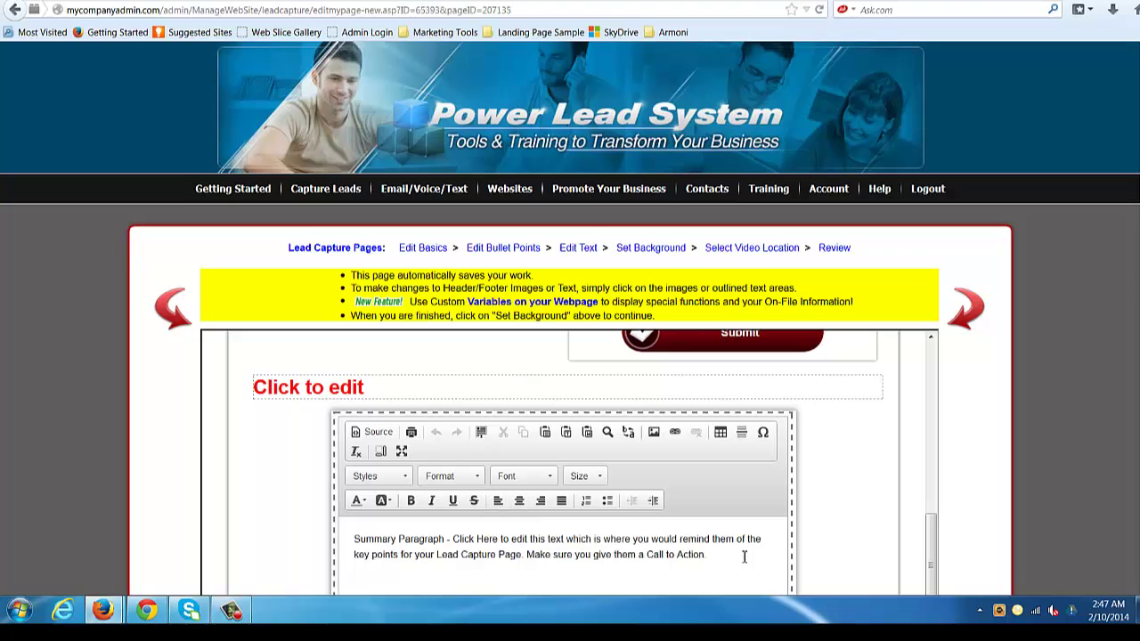
left_click_drag(705, 553, 348, 539)
key("BackSpace")
scroll(442, 534, "down", 3)
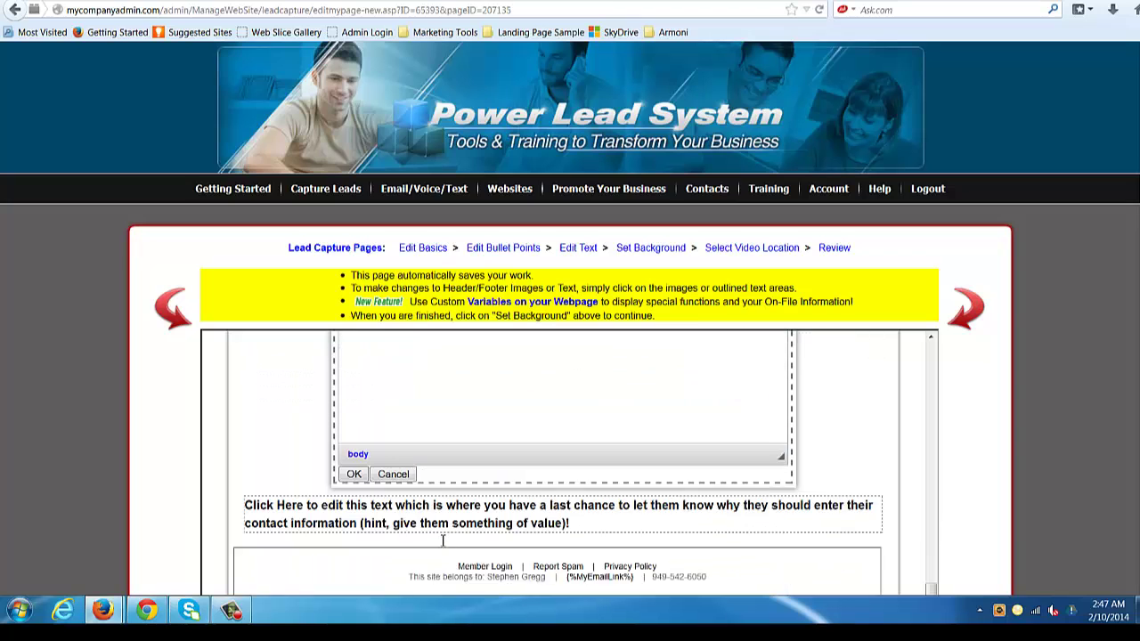
left_click(366, 461)
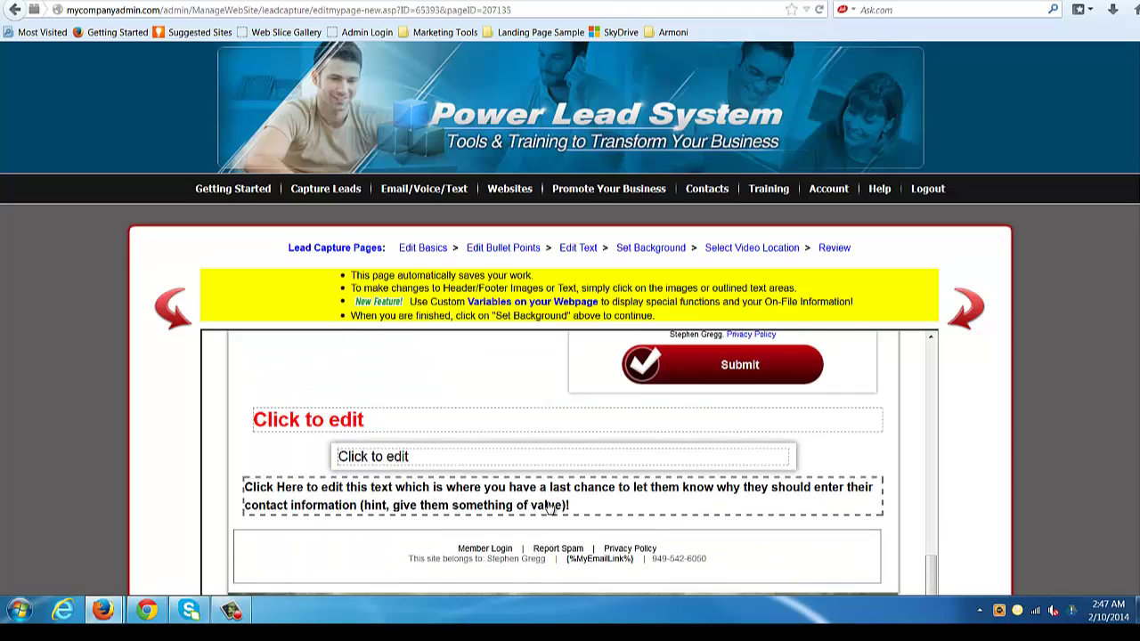
Clear the closing last-chance placeholder text above the page footer and accept it as empty
left_click(584, 506)
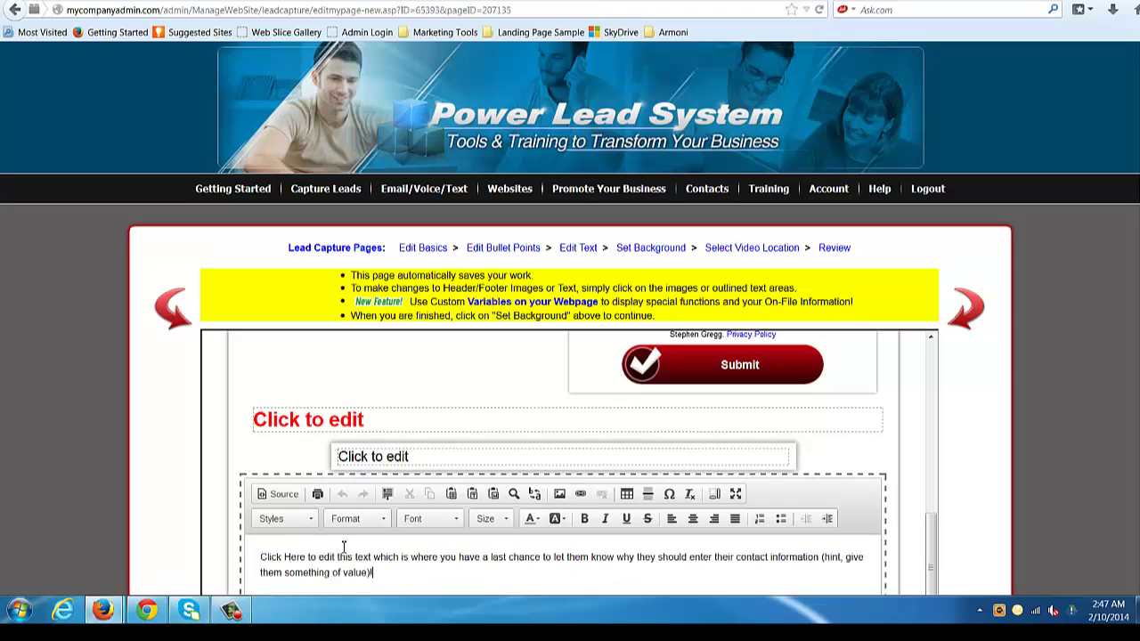
key("ctrl+a")
key("BackSpace")
scroll(430, 517, "down", 3)
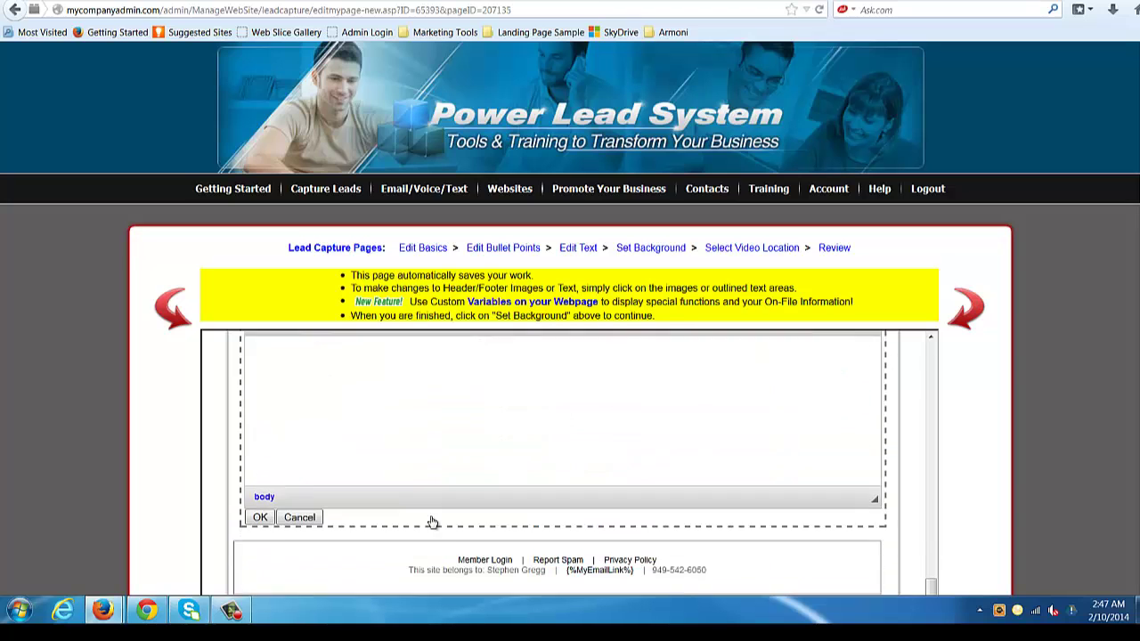
left_click(260, 506)
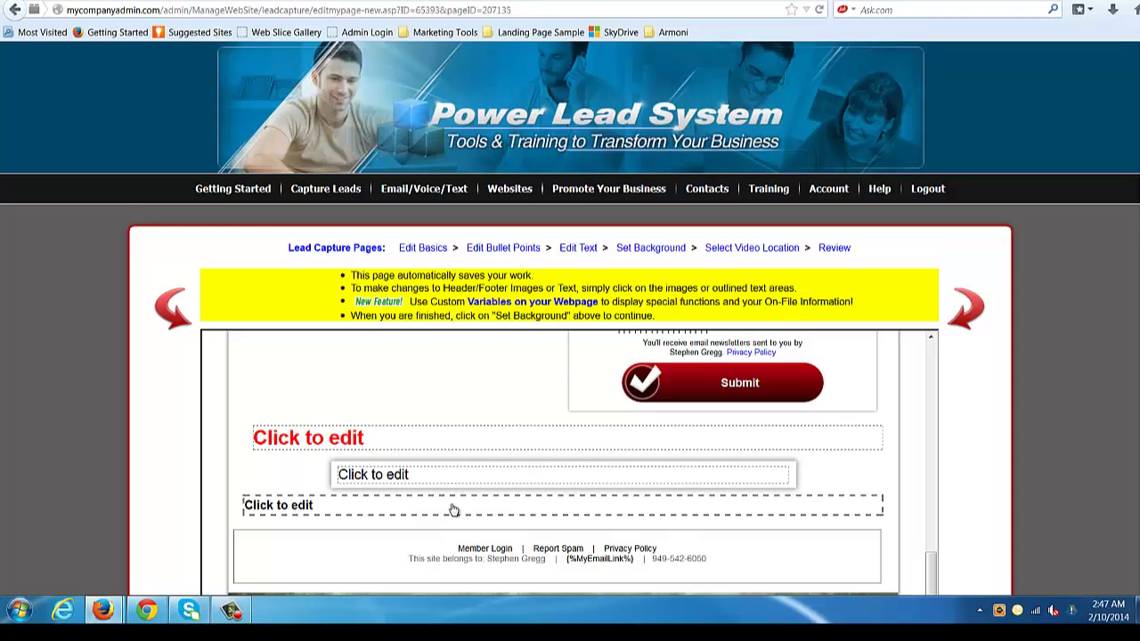
Review the edited page from the header image to the footer, checking the text areas and lead form
scroll(452, 509, "down", 2)
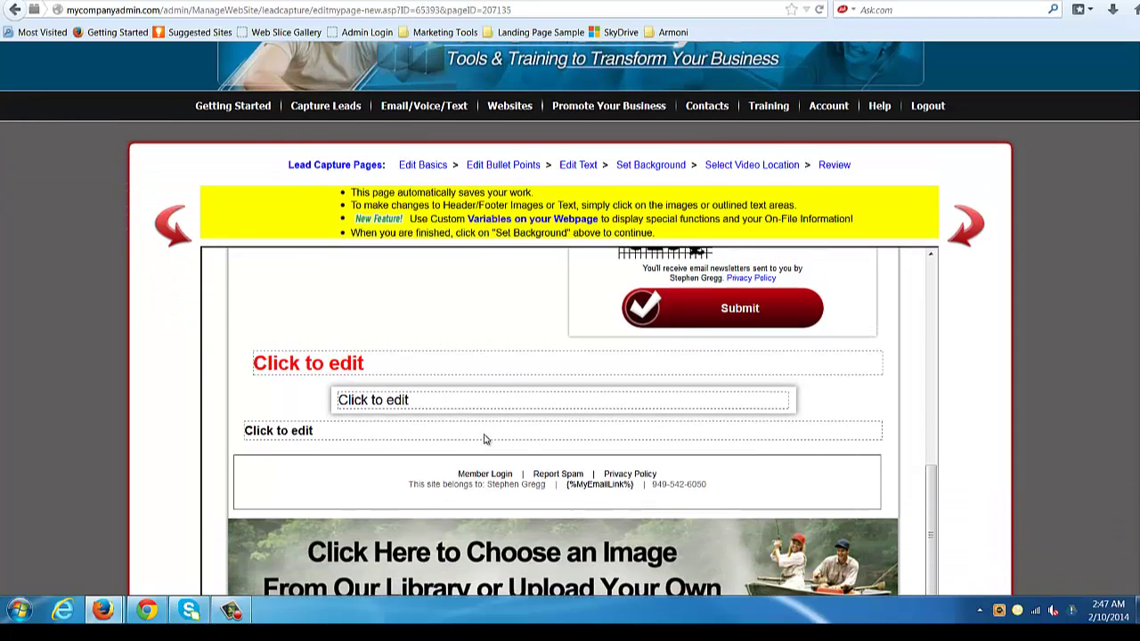
scroll(485, 439, "up", 10)
scroll(560, 433, "down", 7)
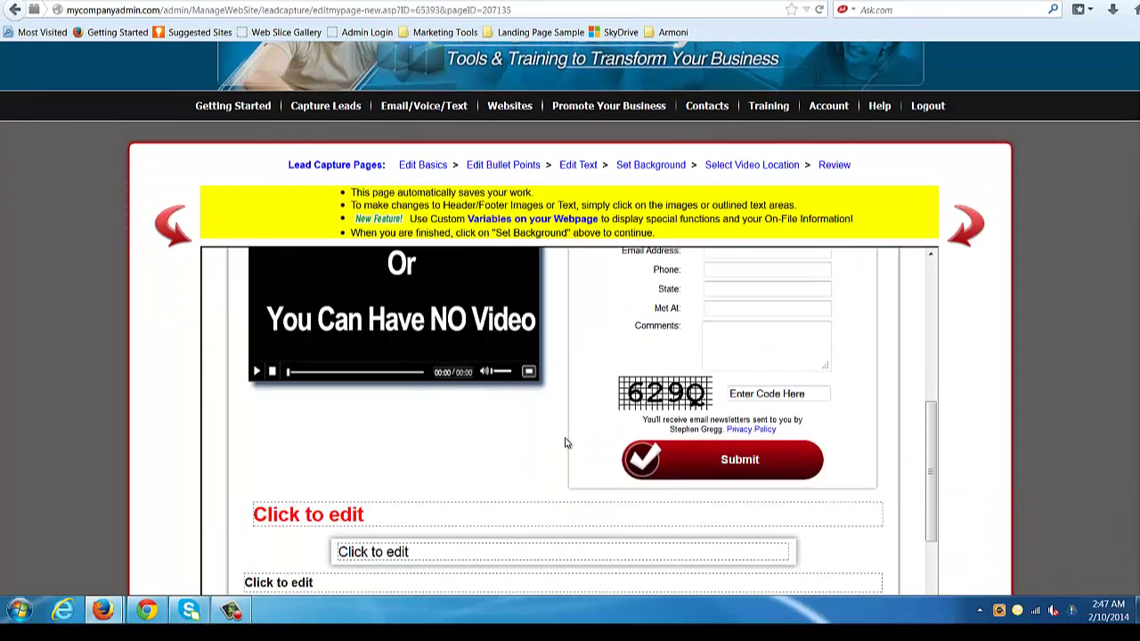
scroll(564, 442, "down", 3)
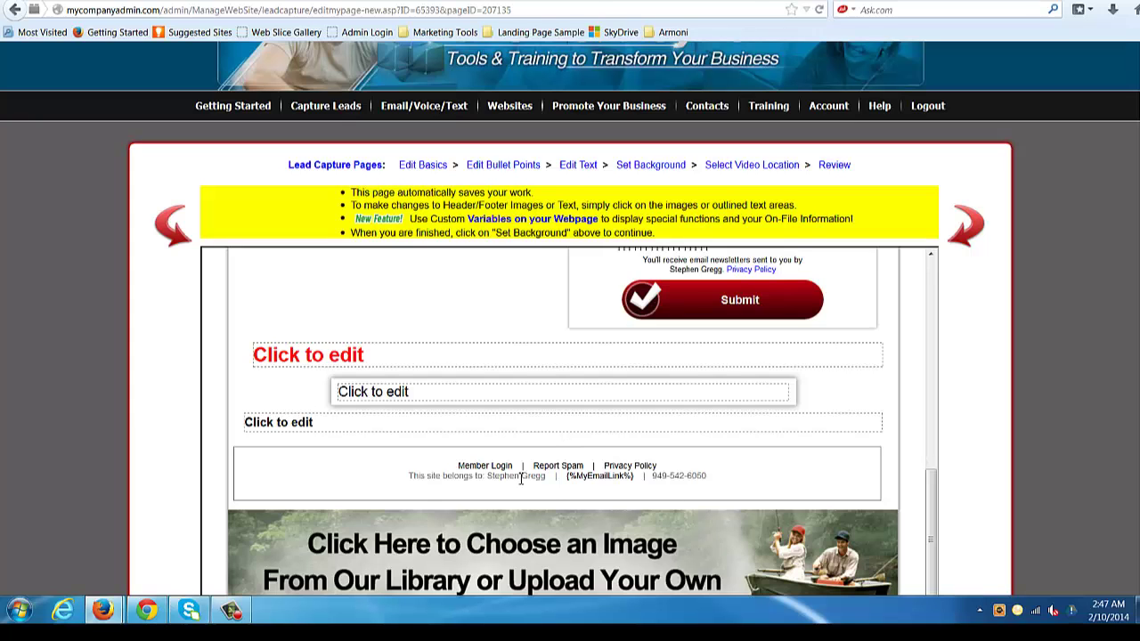
scroll(623, 466, "up", 10)
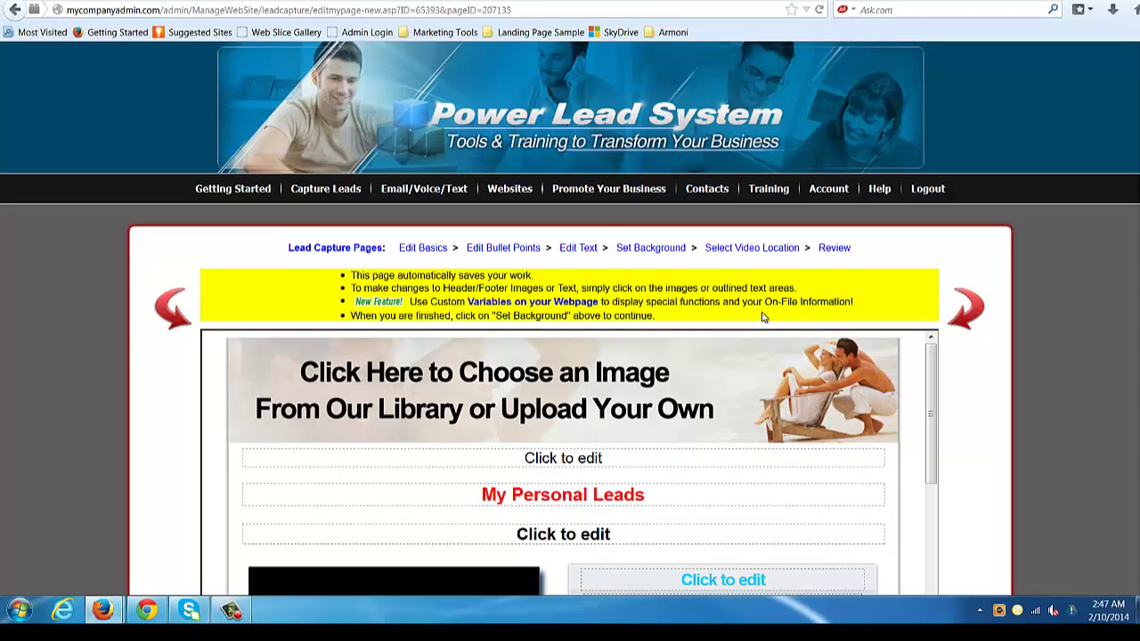
scroll(758, 317, "down", 3)
scroll(757, 321, "down", 2)
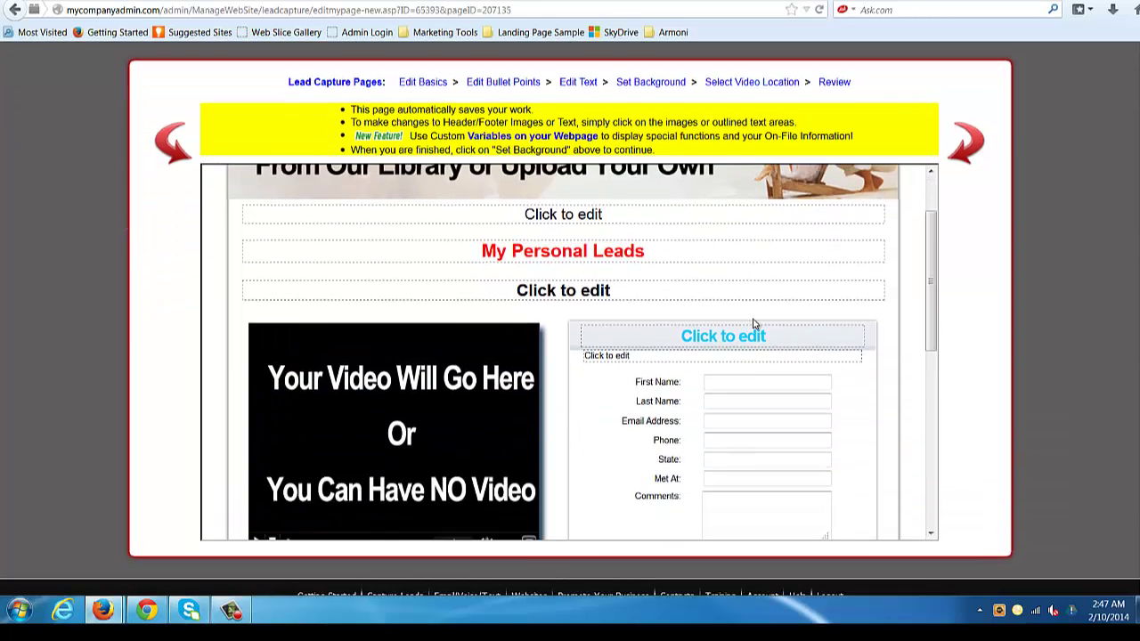
Look over the edited page's text areas and lead form, and open its background color settings
scroll(753, 326, "up", 2)
scroll(753, 326, "down", 5)
scroll(753, 326, "down", 3)
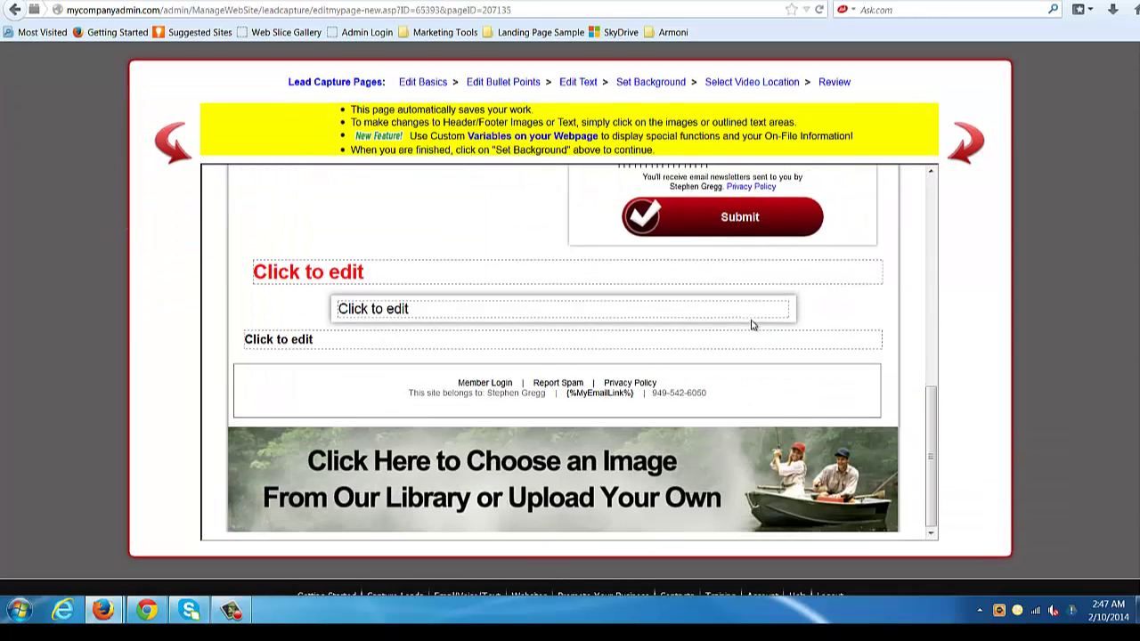
scroll(826, 329, "up", 8)
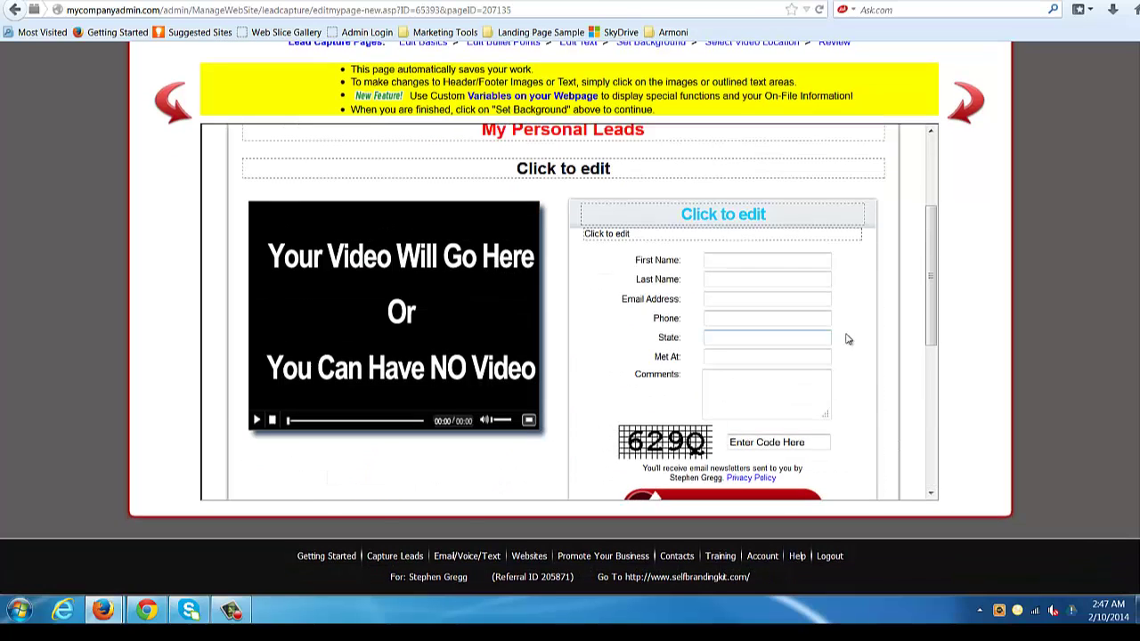
scroll(757, 282, "up", 1)
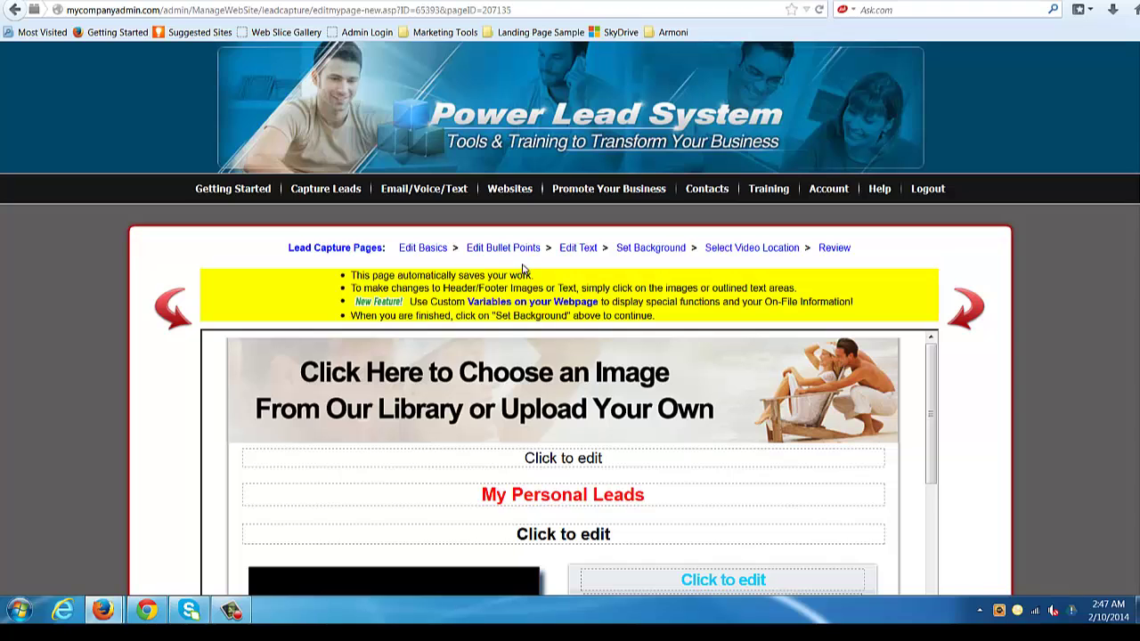
left_click(650, 248)
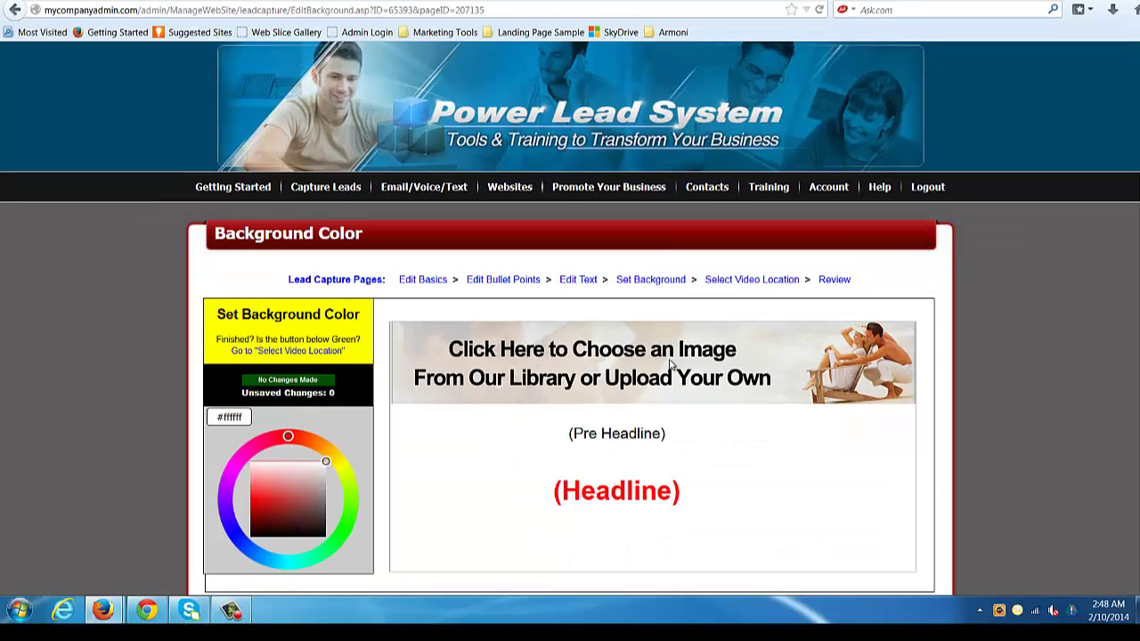
scroll(663, 338, "down", 2)
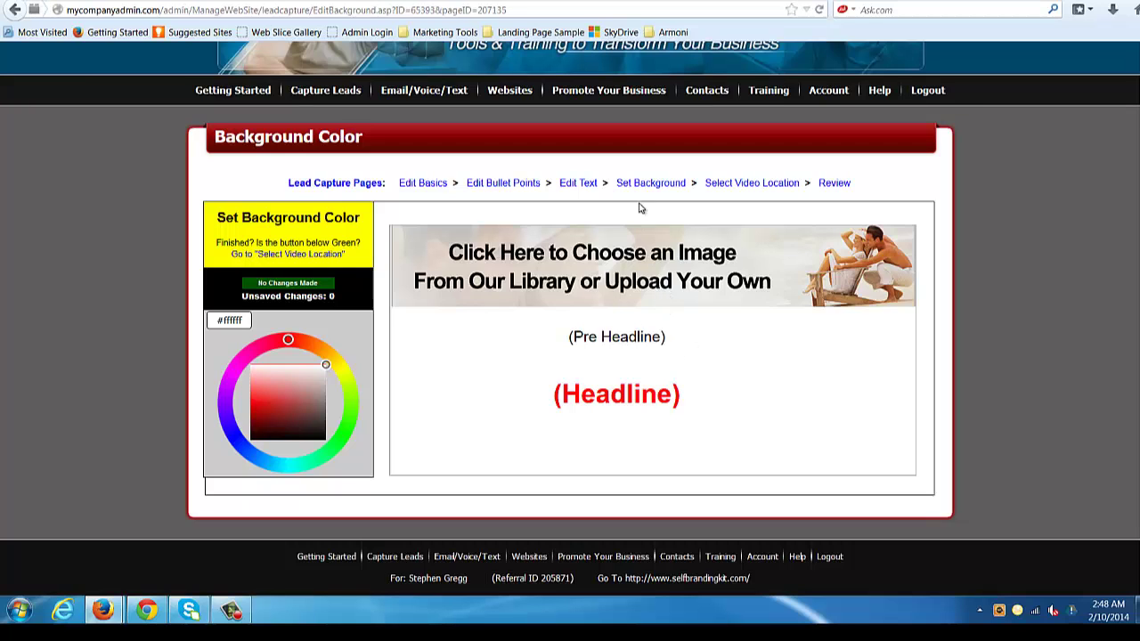
Set the lead capture page's video source to No Video and save the change
left_click(726, 184)
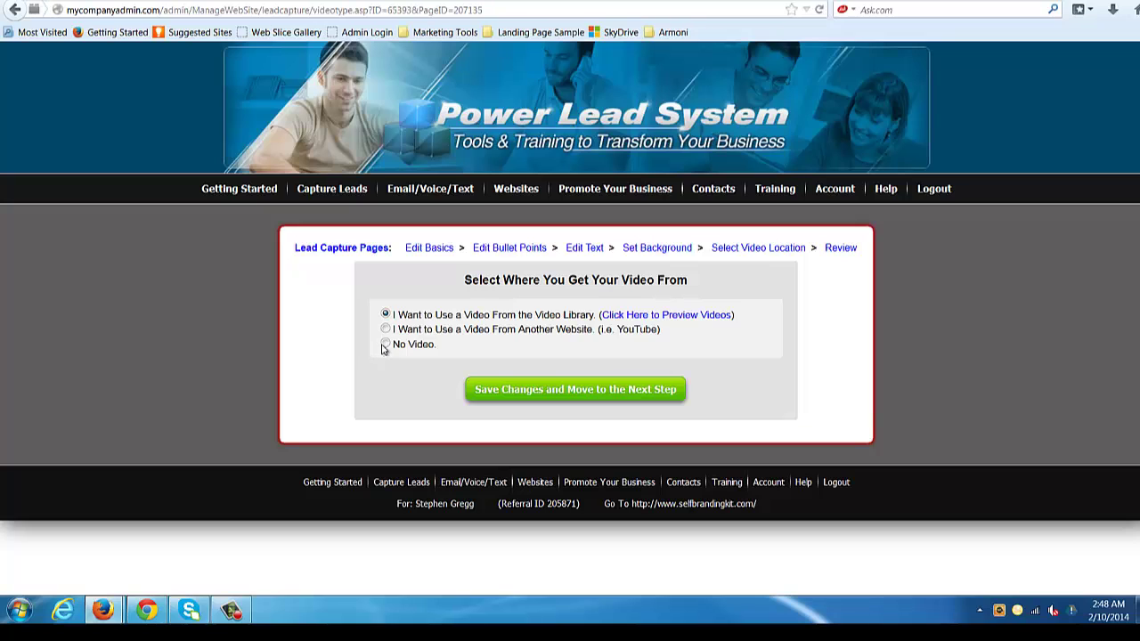
left_click(385, 344)
left_click(570, 392)
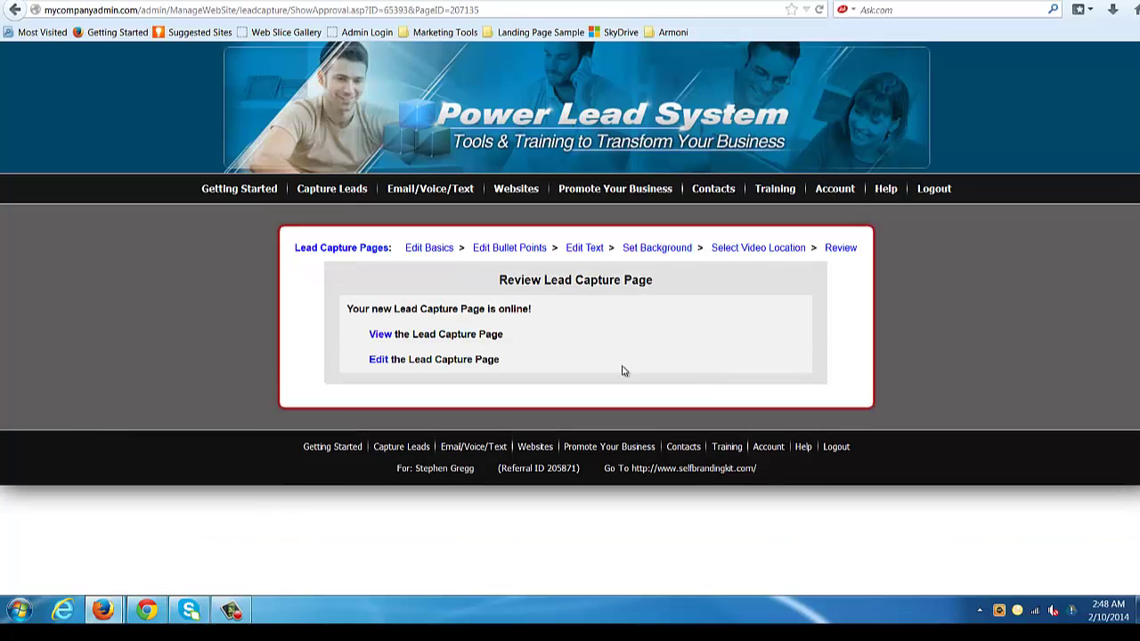
View the published lead capture page from header to footer and return to the review page
left_click(381, 334)
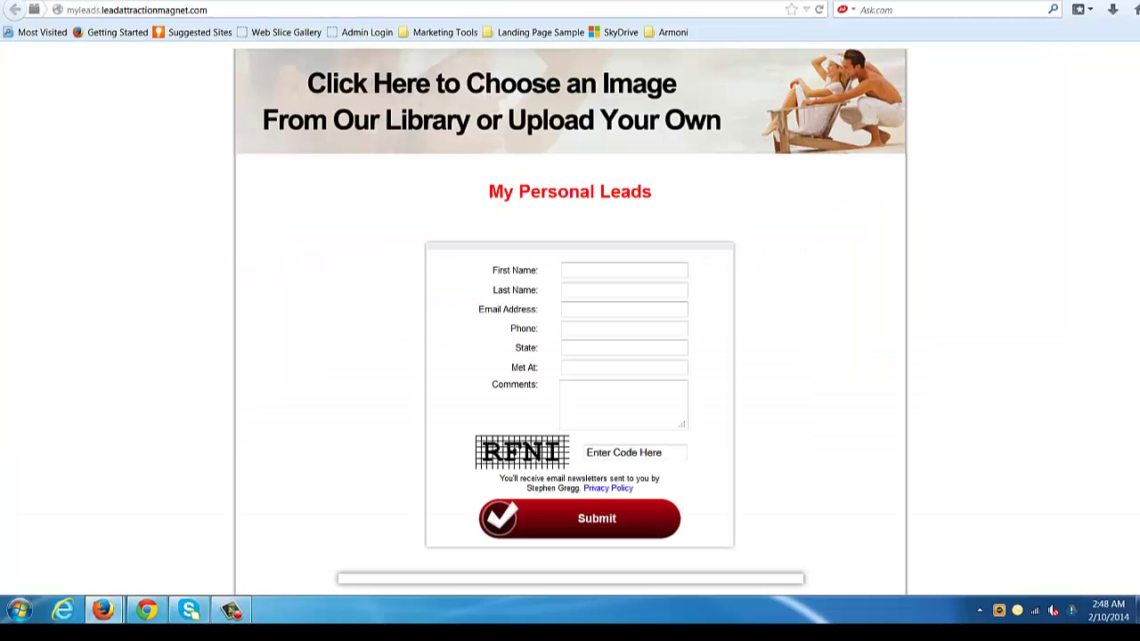
scroll(1038, 437, "down", 4)
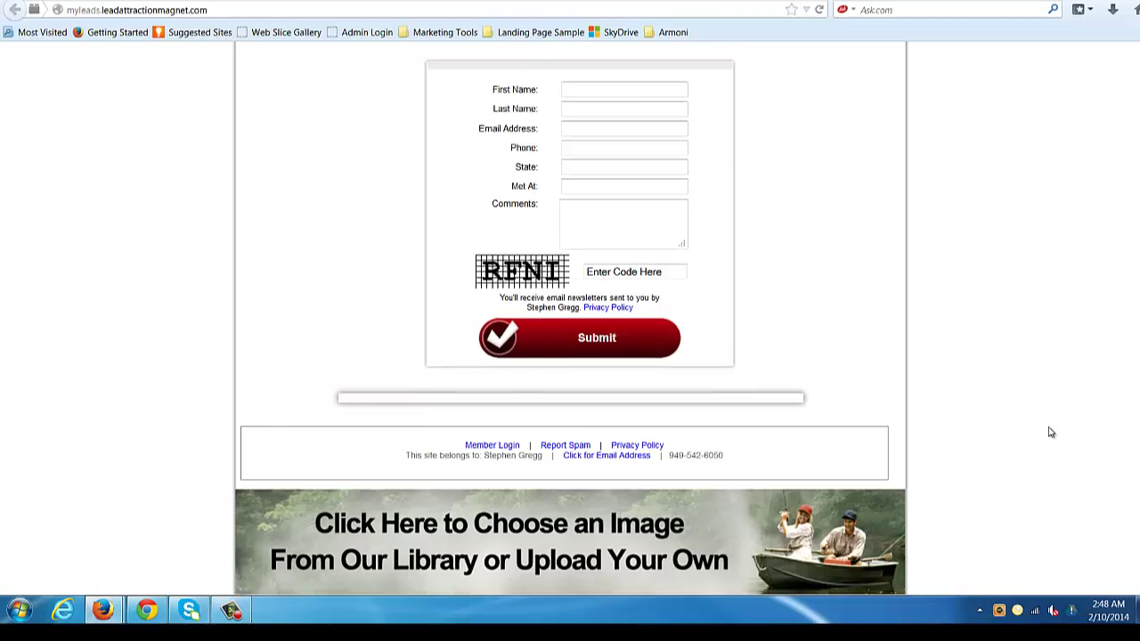
scroll(1049, 432, "up", 4)
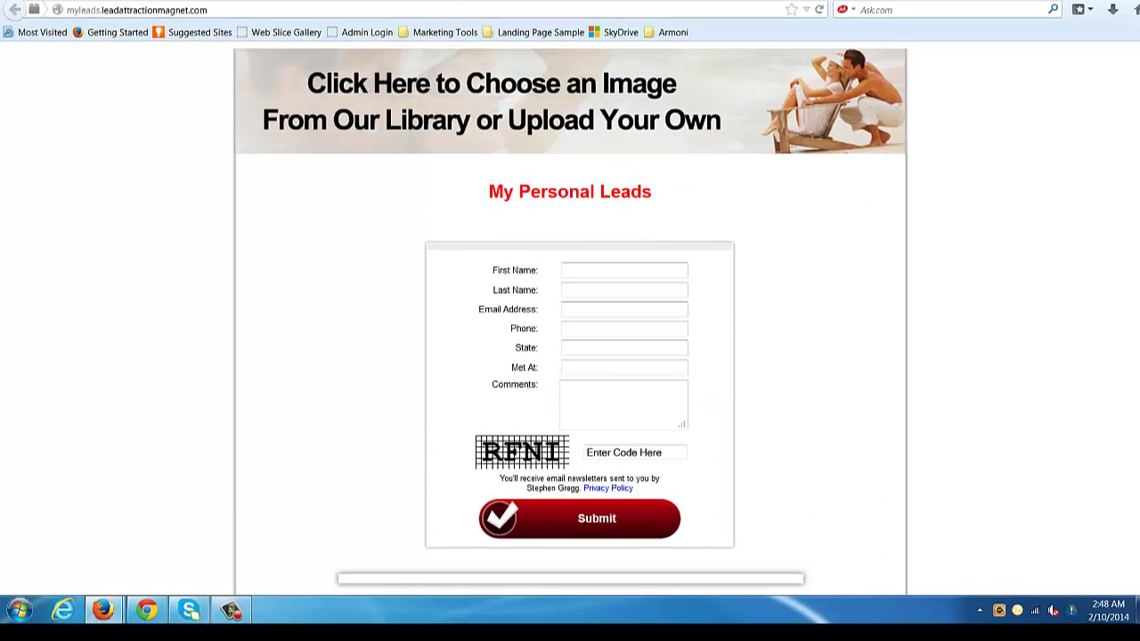
left_click(485, 2)
Reopen the lead capture page for editing and browse the header image library, closing it without choosing an image
left_click(381, 361)
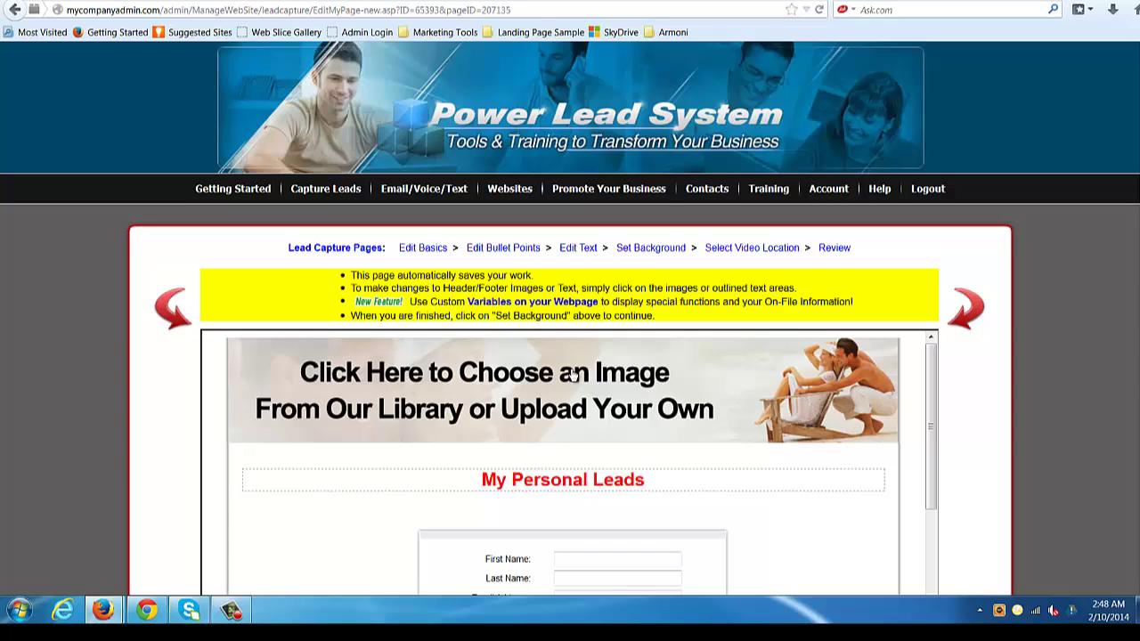
left_click(573, 375)
right_click(570, 375)
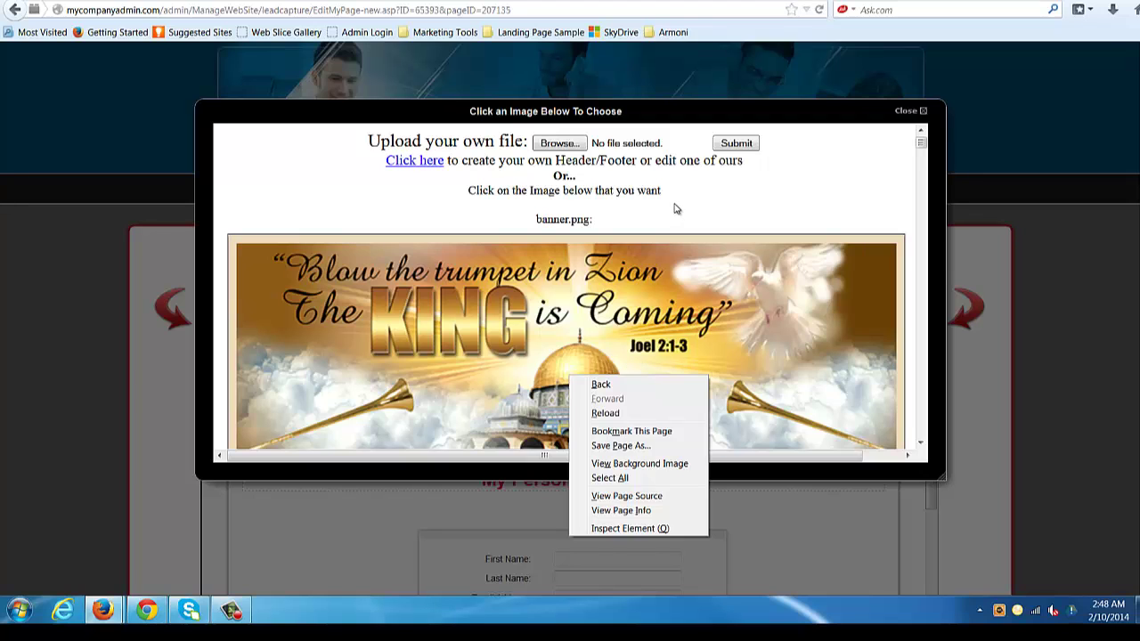
left_click(675, 208)
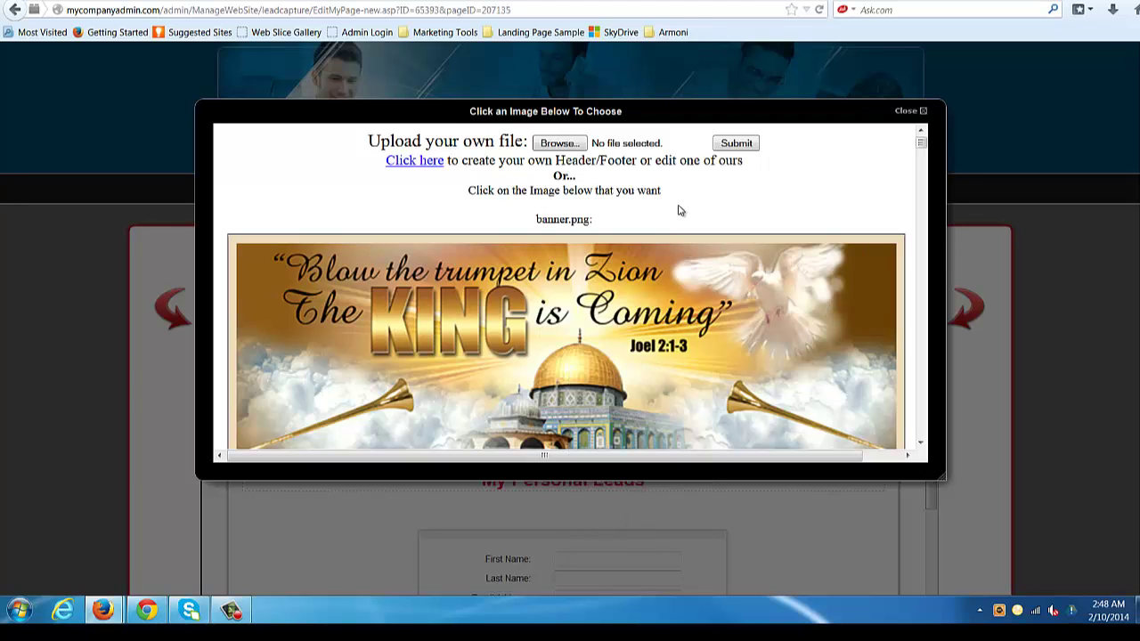
scroll(677, 210, "down", 10)
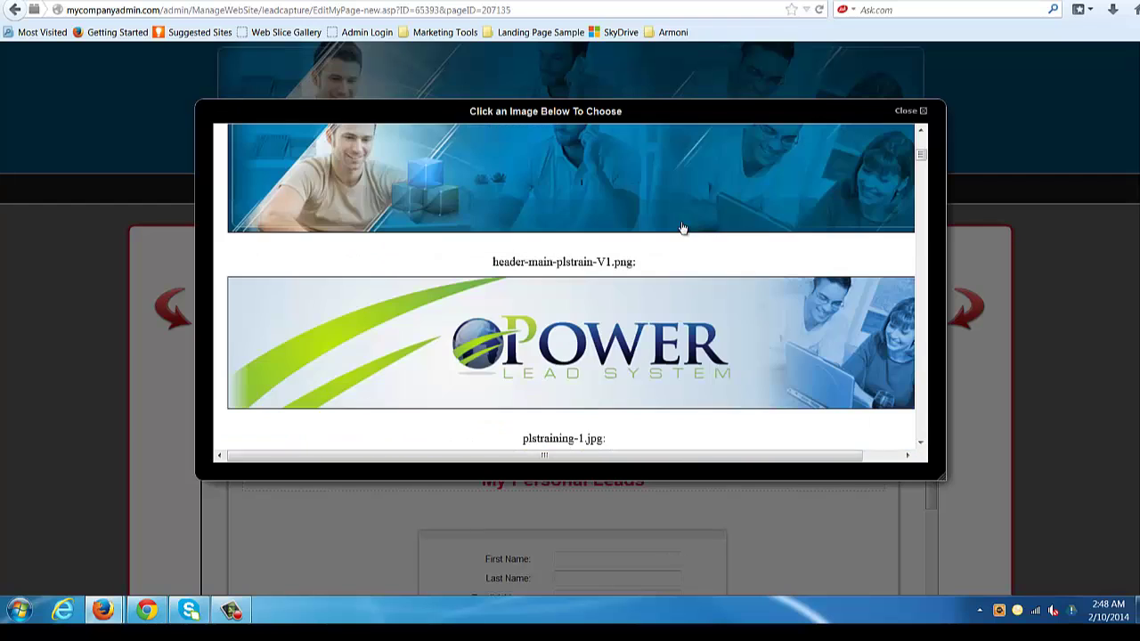
scroll(681, 228, "down", 7)
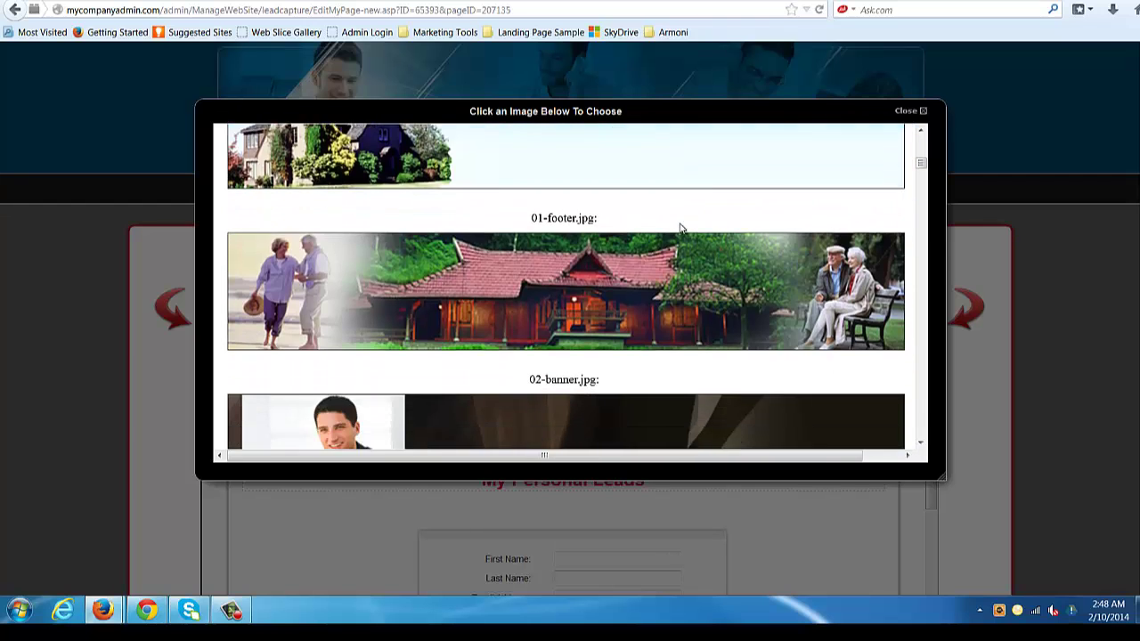
scroll(681, 228, "down", 7)
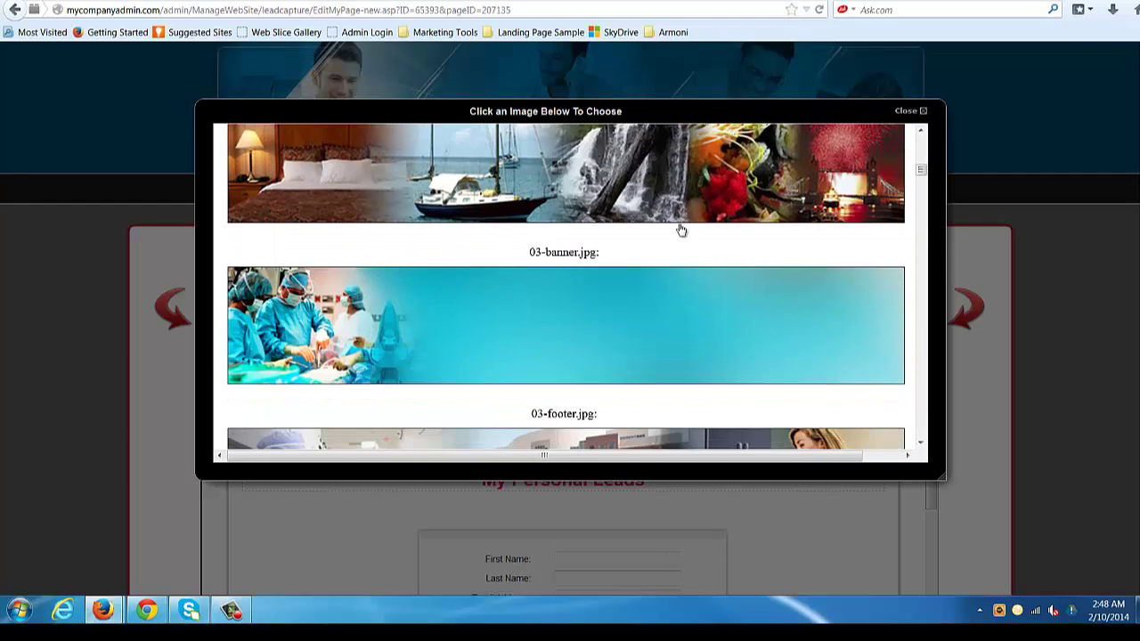
scroll(682, 230, "down", 3)
scroll(681, 231, "up", 5)
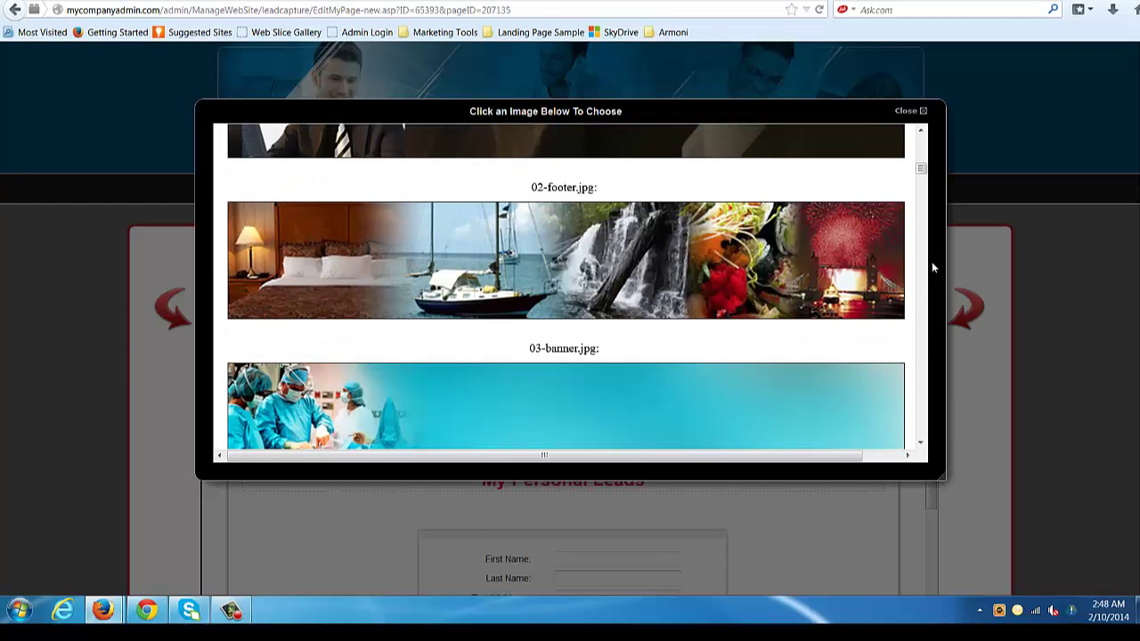
left_click(911, 112)
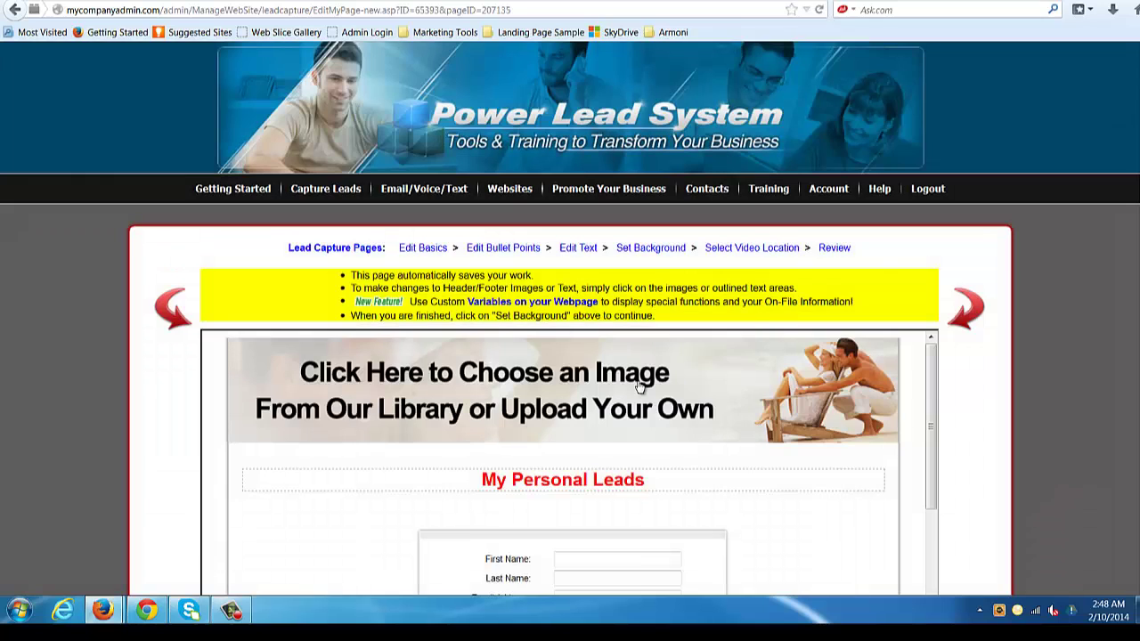
right_click(638, 384)
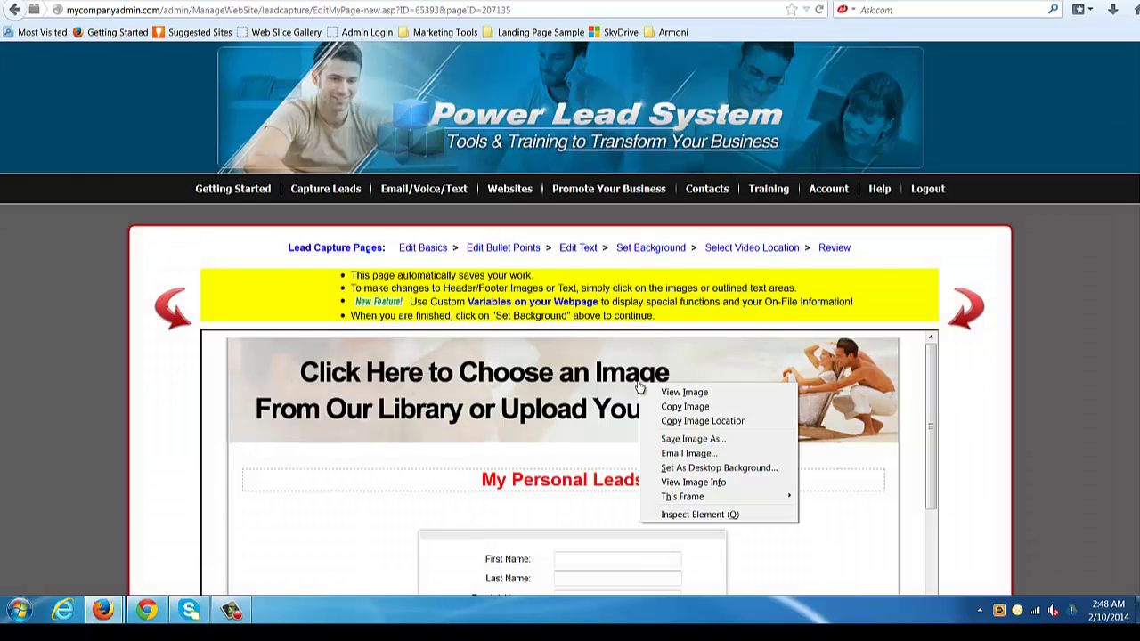
left_click(581, 380)
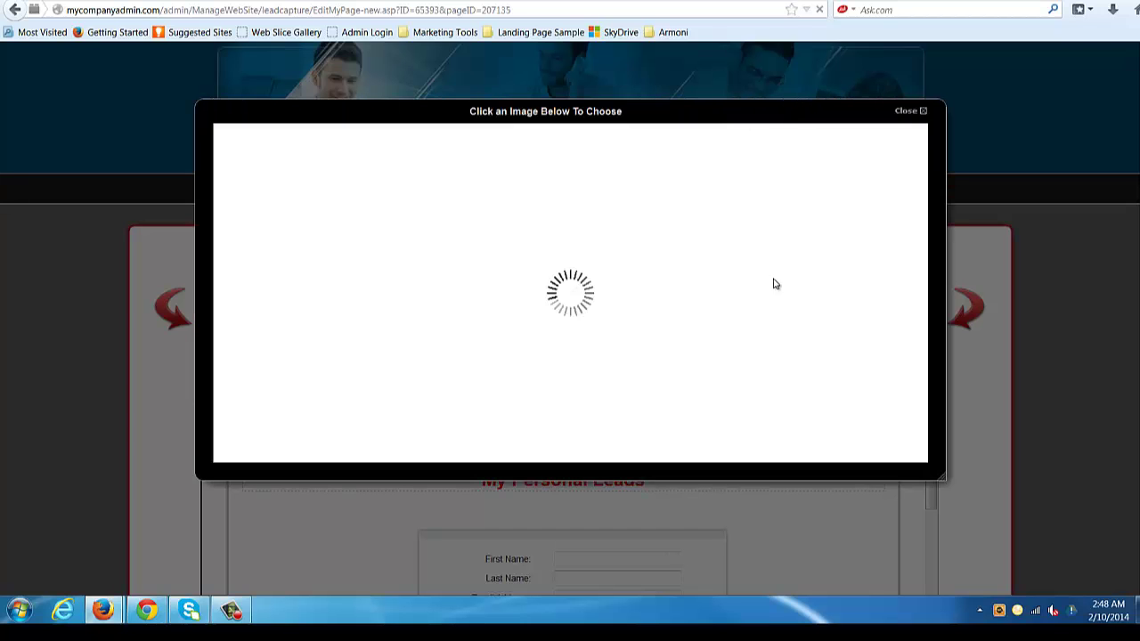
left_click(907, 111)
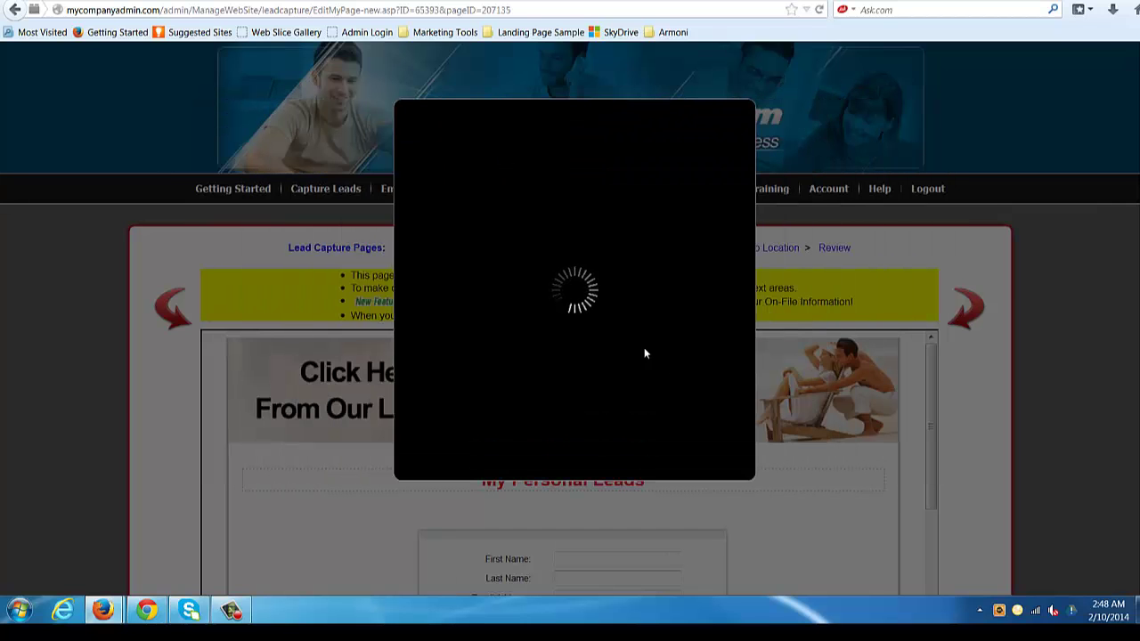
Look over the page in the editor, go to its review stage and view the published page with its My Personal Leads headline
scroll(670, 371, "down", 3)
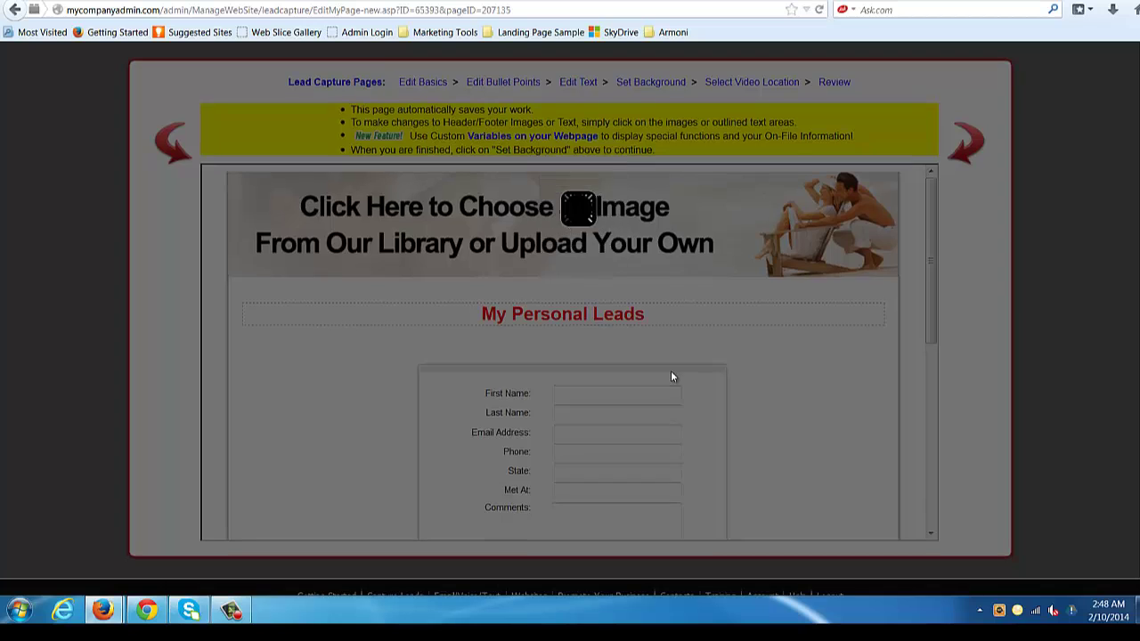
scroll(670, 376, "down", 3)
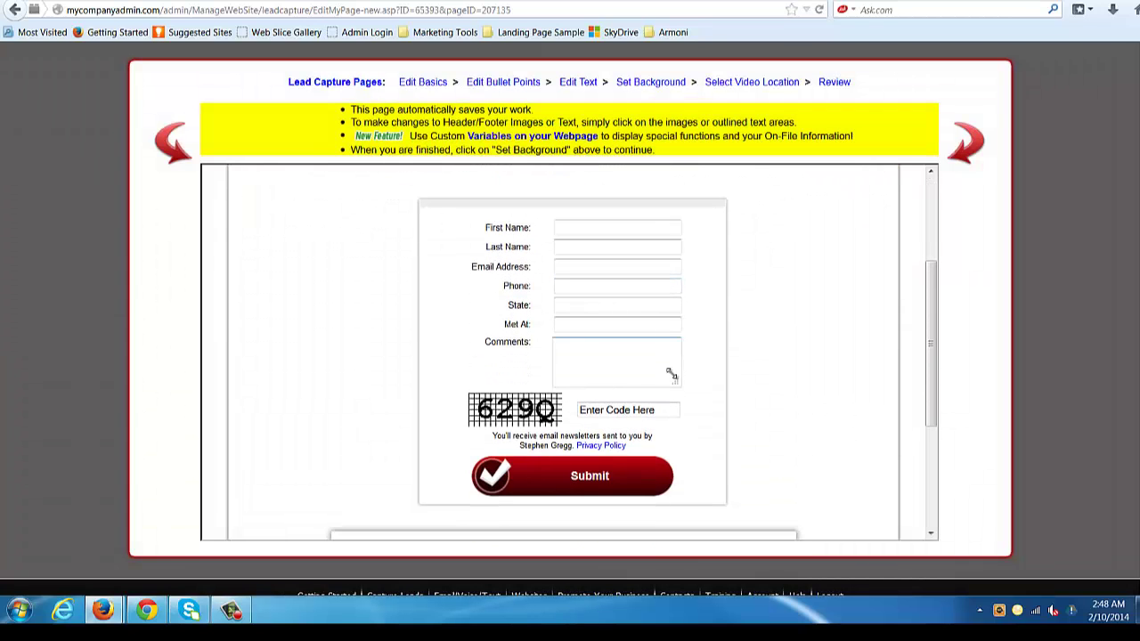
scroll(671, 379, "down", 3)
scroll(659, 365, "up", 6)
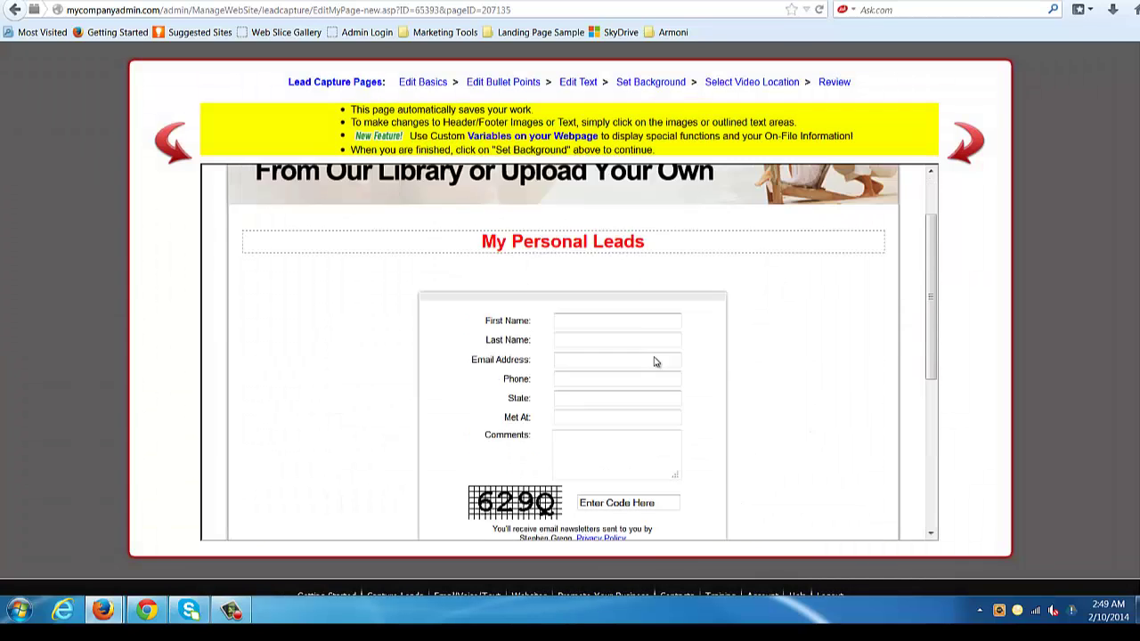
scroll(634, 357, "up", 3)
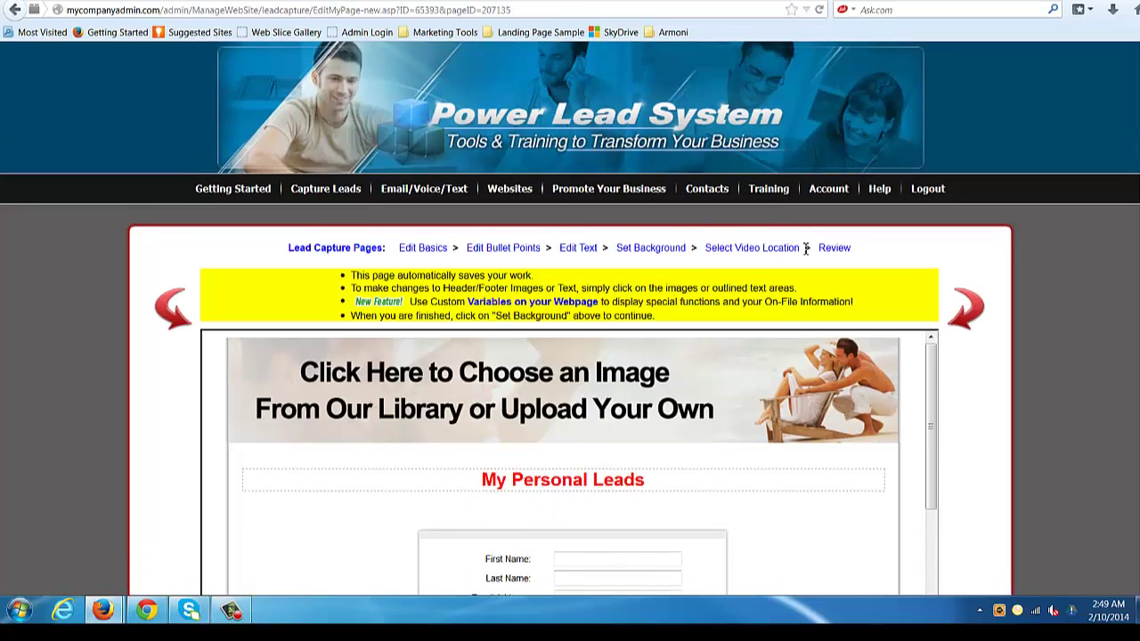
left_click(837, 249)
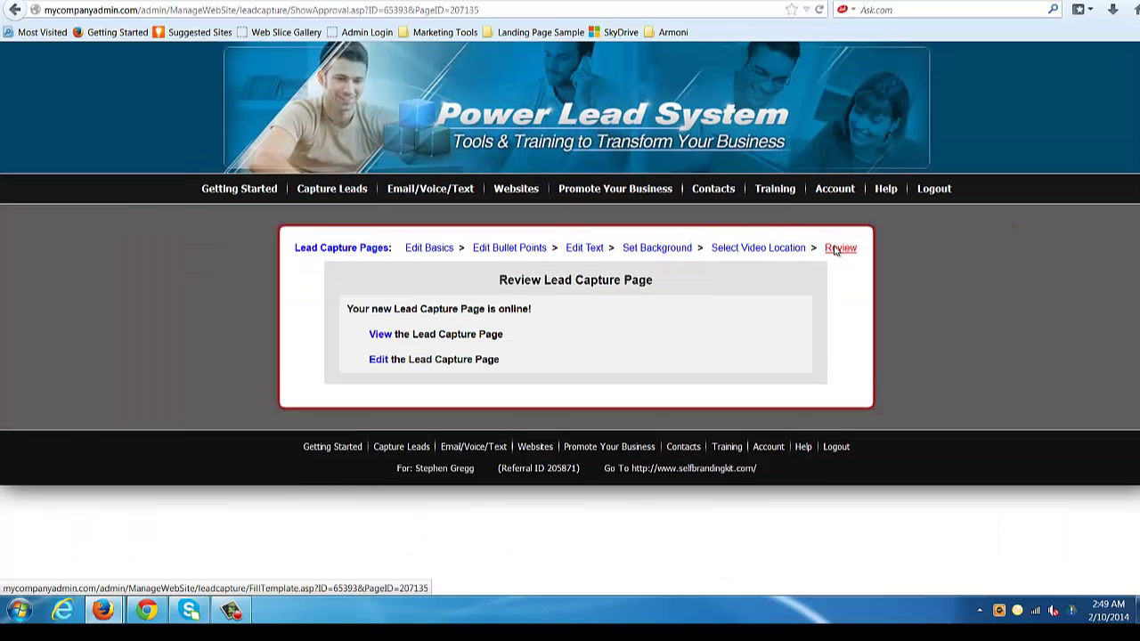
left_click(374, 335)
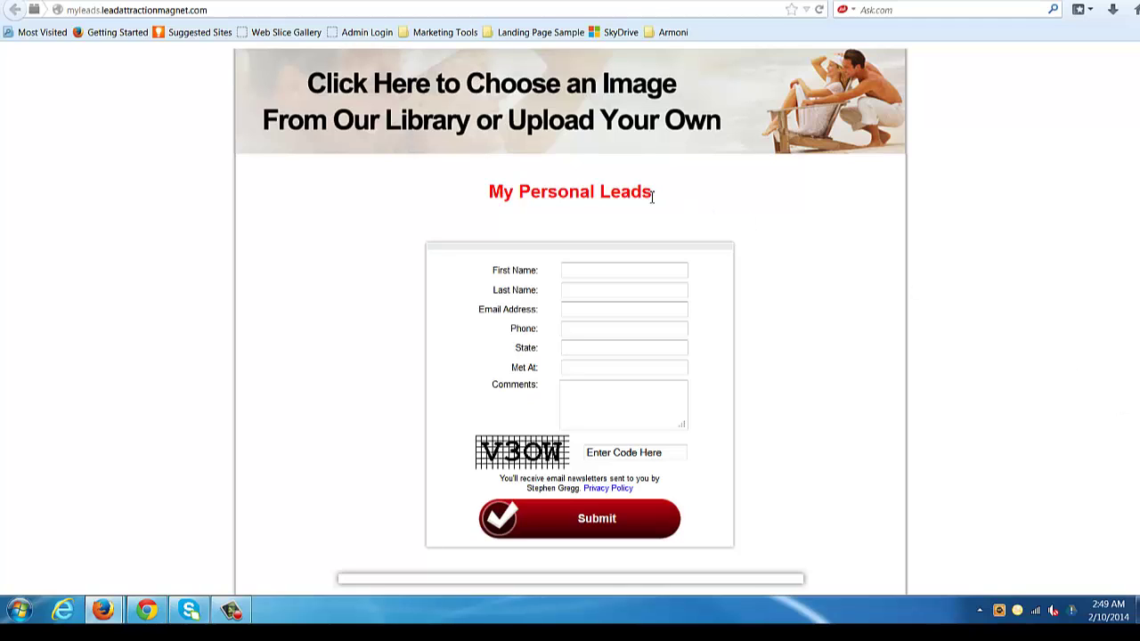
left_click_drag(653, 194, 497, 192)
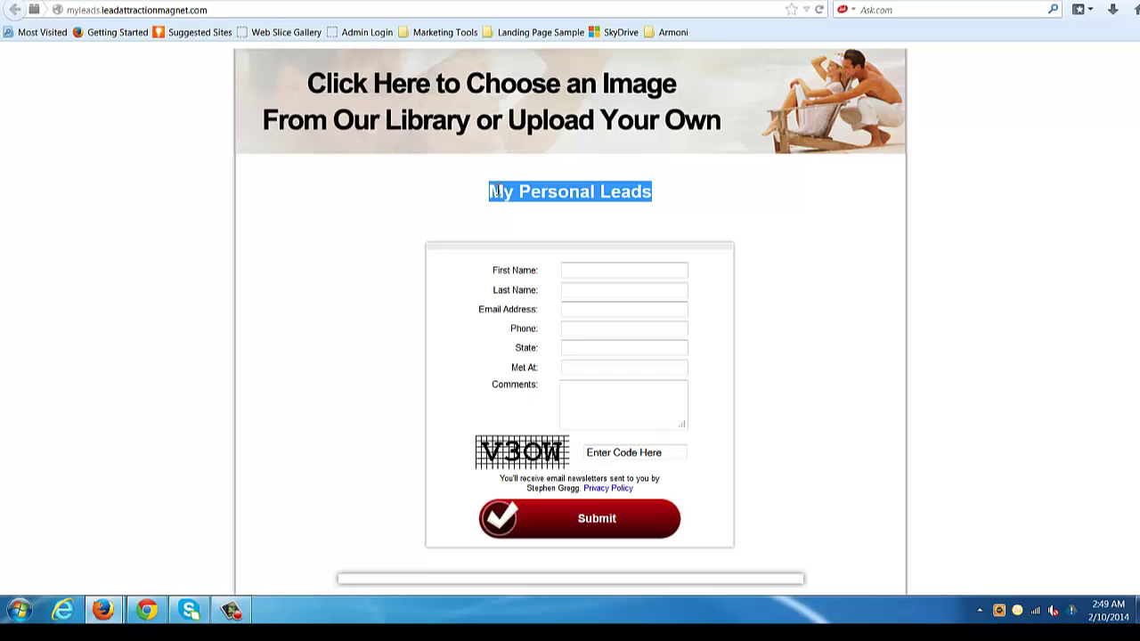
left_click(487, 218)
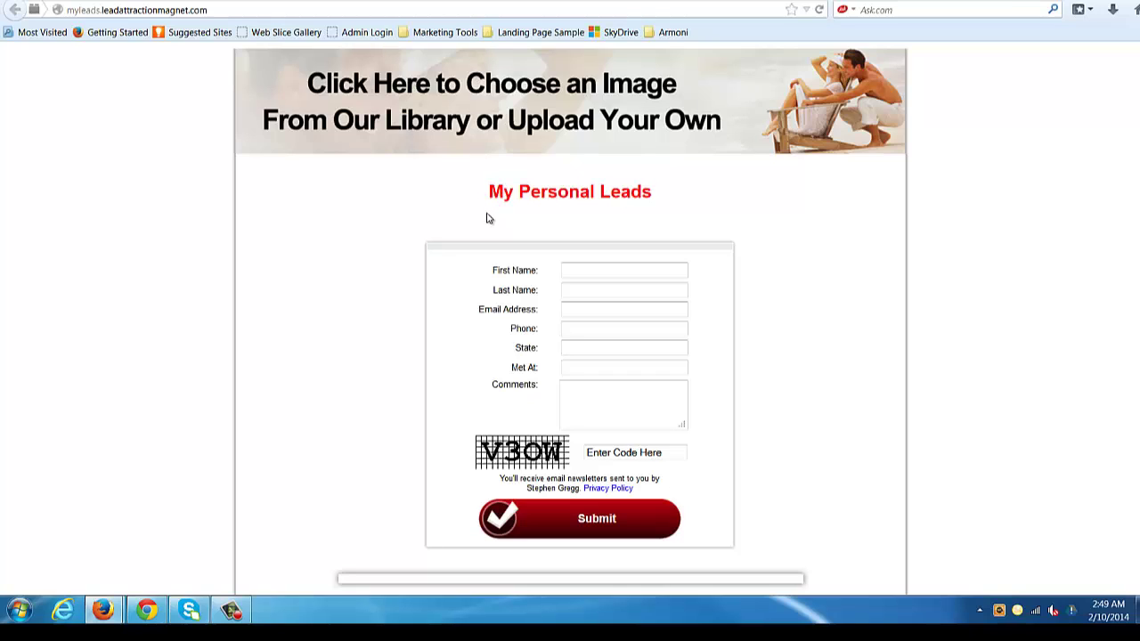